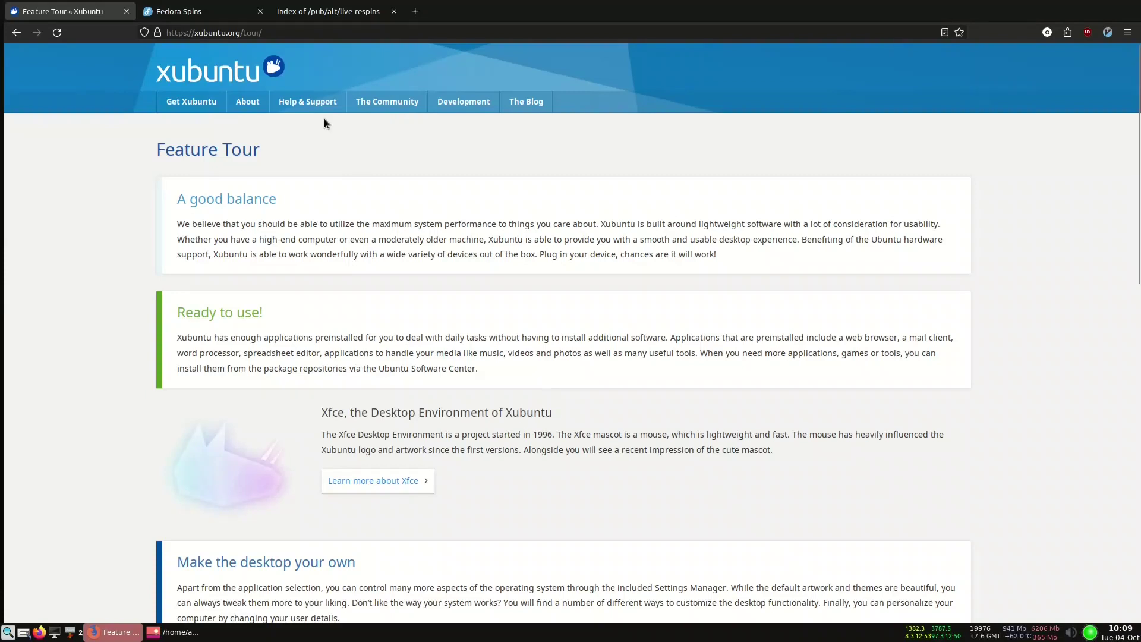
Step: Glance at the Fedora Spins tab, then return to the Xubuntu Feature Tour page
{"action": "left_click", "coordinate": [226, 10]}
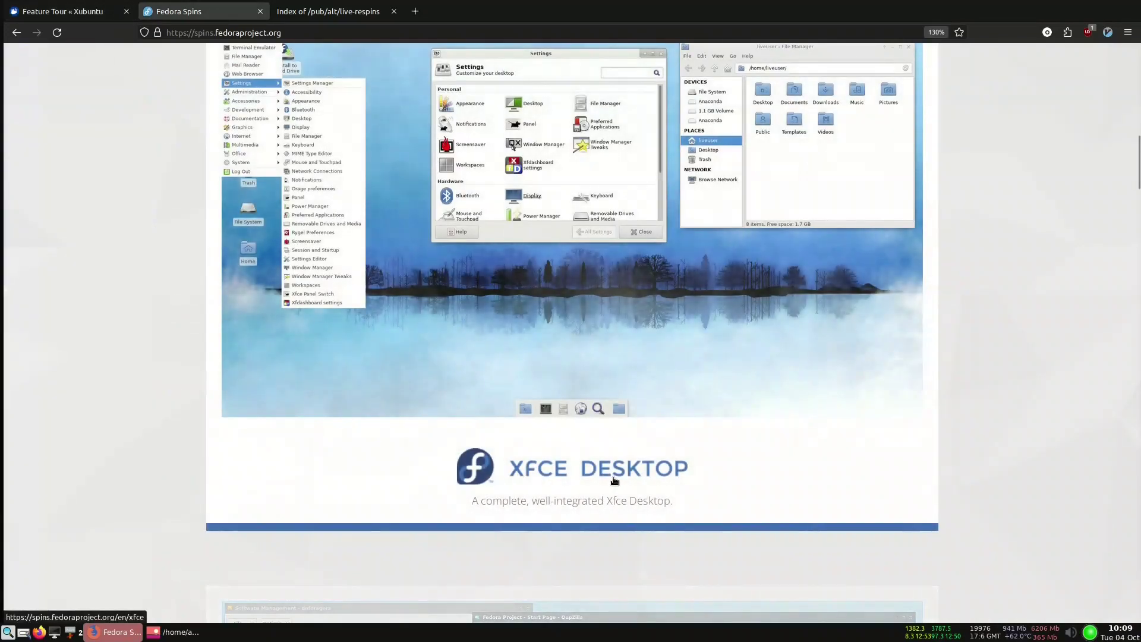
{"action": "left_click", "coordinate": [51, 10]}
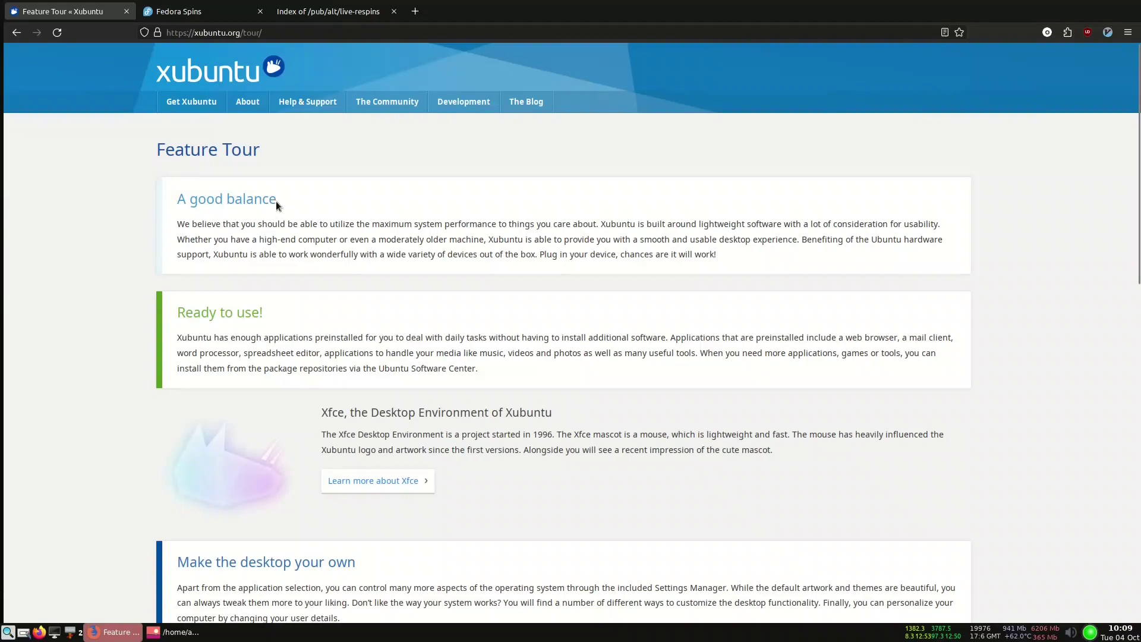
{"action": "mouse_move", "coordinate": [191, 116]}
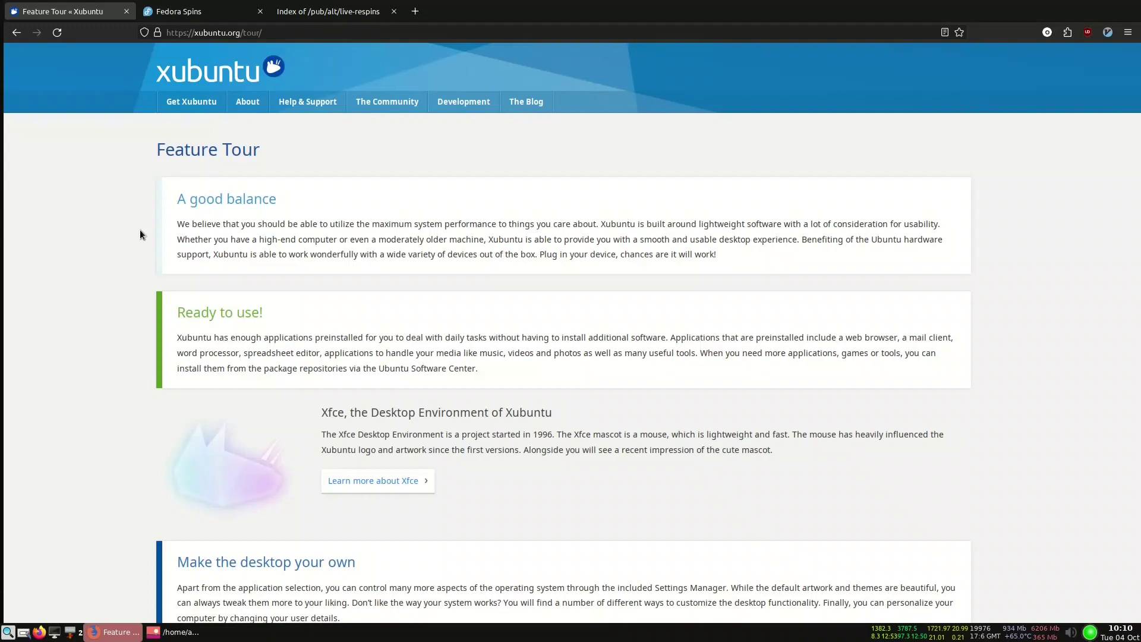
Step: Scroll down through the Xubuntu Feature Tour sections and back up again
{"action": "scroll", "coordinate": [283, 207], "scroll_direction": "down", "scroll_amount": 5}
{"action": "scroll", "coordinate": [283, 207], "scroll_direction": "up", "scroll_amount": 5}
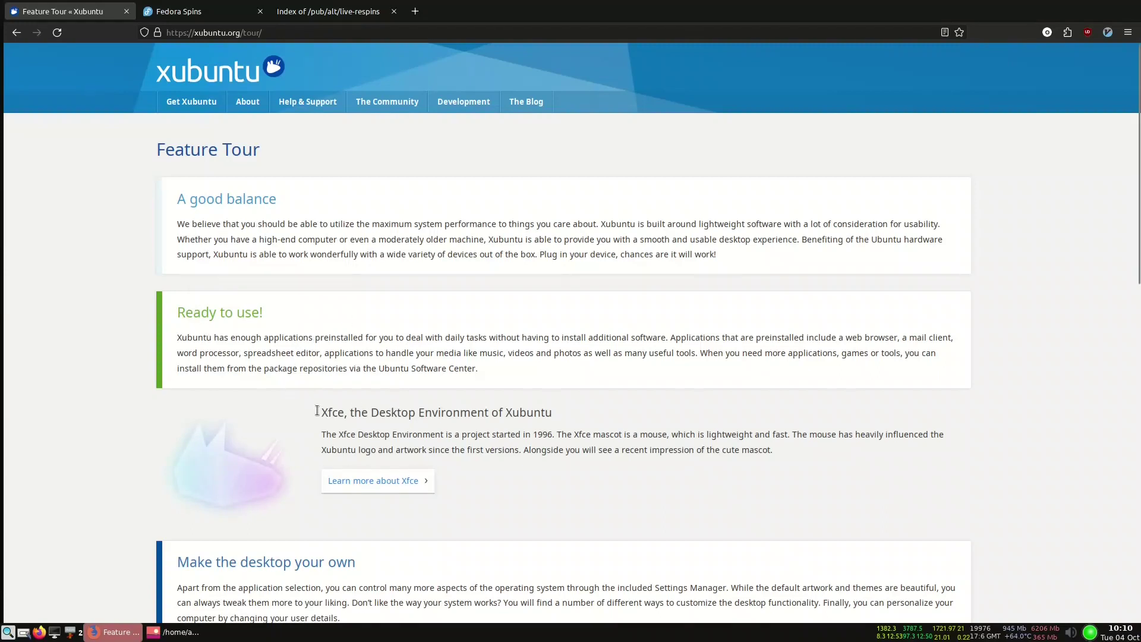
{"action": "scroll", "coordinate": [258, 399], "scroll_direction": "down", "scroll_amount": 1}
{"action": "scroll", "coordinate": [258, 399], "scroll_direction": "down", "scroll_amount": 4}
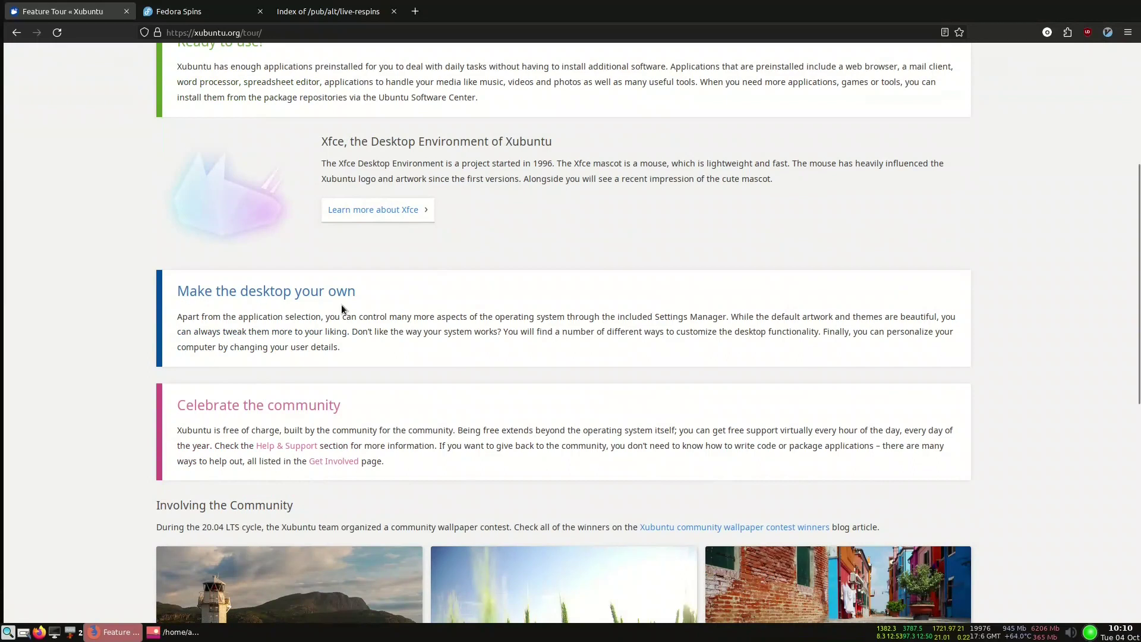
{"action": "scroll", "coordinate": [437, 306], "scroll_direction": "down", "scroll_amount": 2}
{"action": "scroll", "coordinate": [250, 336], "scroll_direction": "down", "scroll_amount": 2}
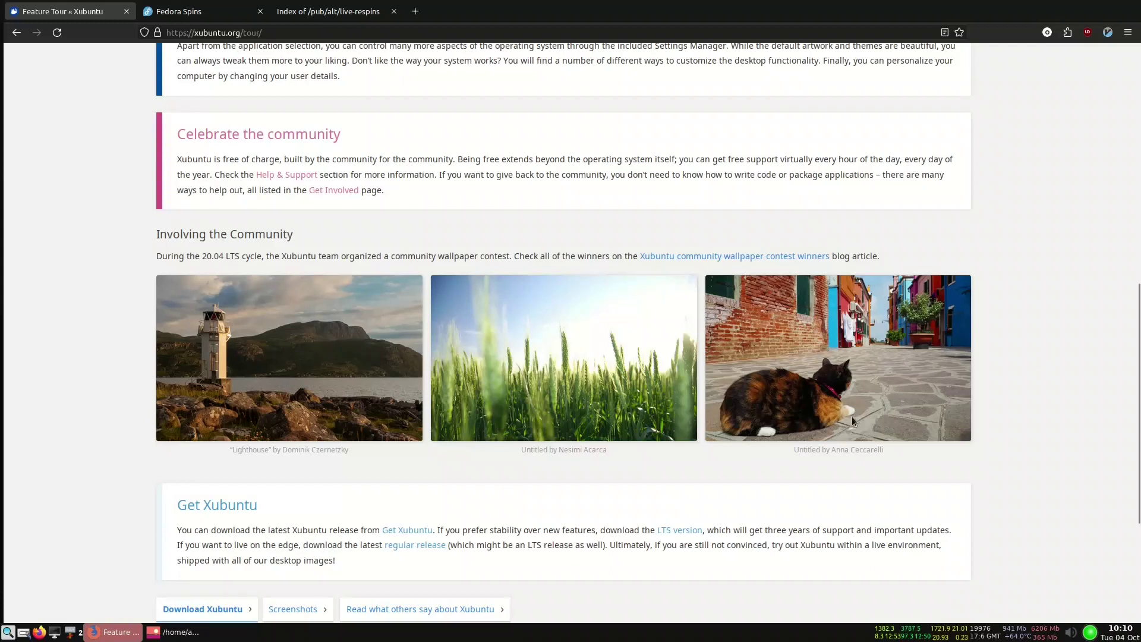
{"action": "scroll", "coordinate": [133, 334], "scroll_direction": "down", "scroll_amount": 3}
{"action": "scroll", "coordinate": [137, 333], "scroll_direction": "up", "scroll_amount": 6}
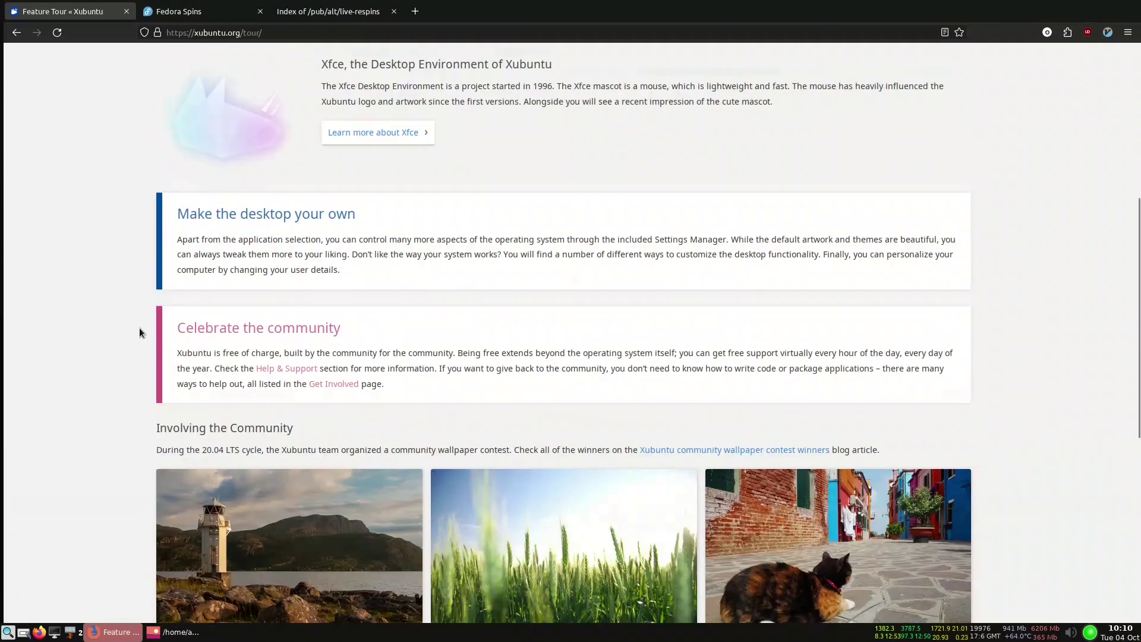
{"action": "scroll", "coordinate": [139, 332], "scroll_direction": "up", "scroll_amount": 6}
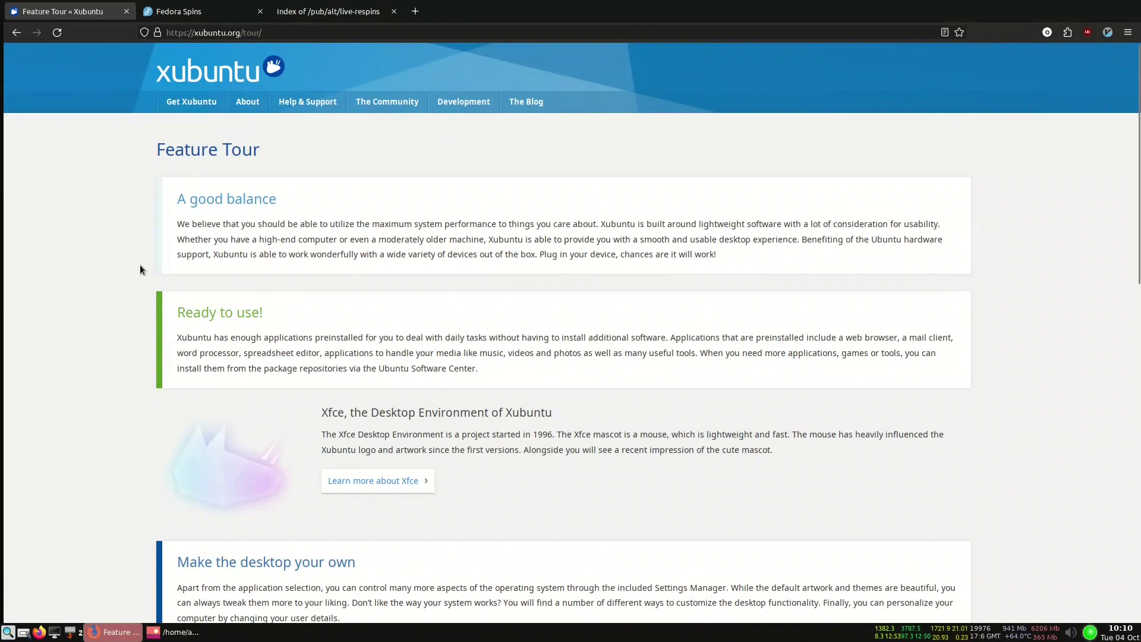
Step: Look over the Fedora Spins page, then open the Index of /pub/alt/live-respins listing the F36 ISOs
{"action": "left_click", "coordinate": [191, 8]}
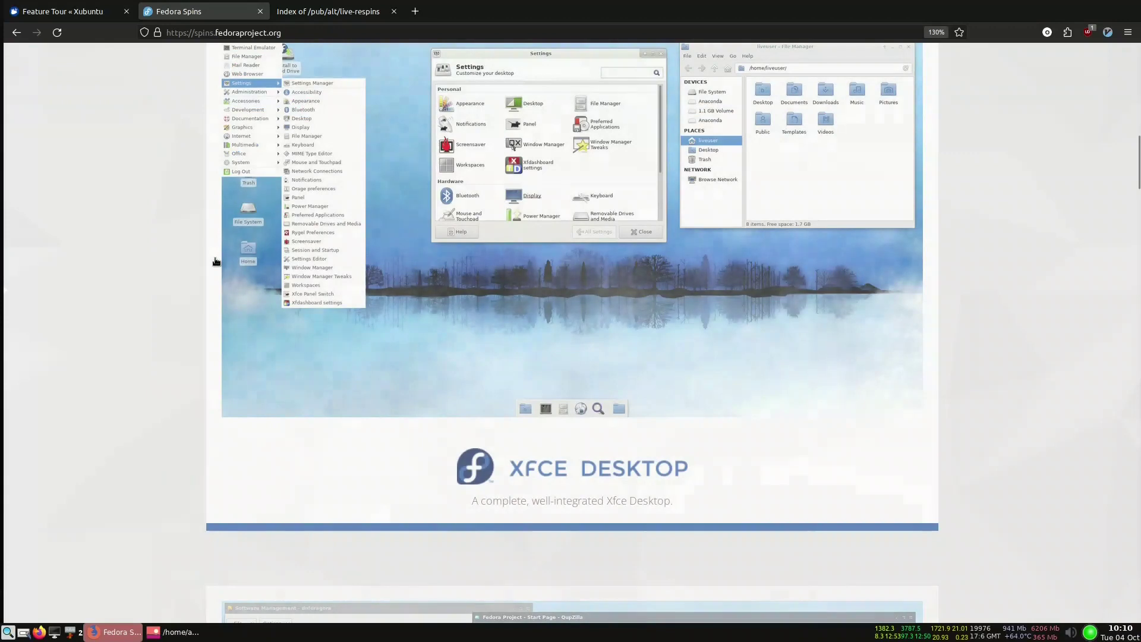
{"action": "scroll", "coordinate": [214, 260], "scroll_direction": "up", "scroll_amount": 15}
{"action": "scroll", "coordinate": [571, 173], "scroll_direction": "down", "scroll_amount": 12}
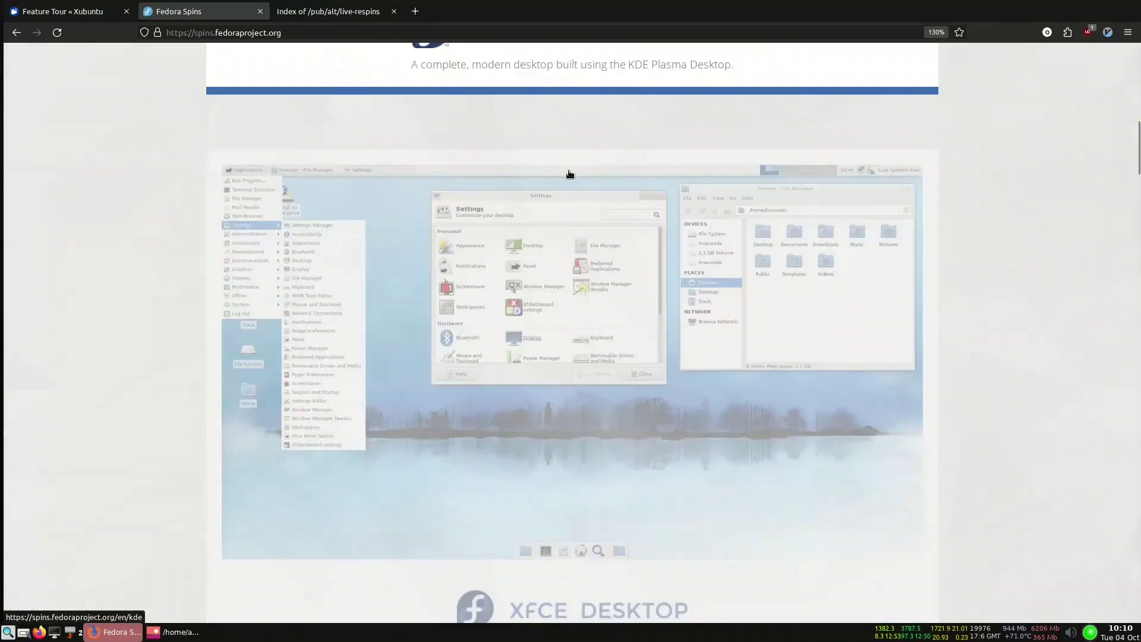
{"action": "scroll", "coordinate": [570, 173], "scroll_direction": "up", "scroll_amount": 2}
{"action": "scroll", "coordinate": [571, 173], "scroll_direction": "down", "scroll_amount": 3}
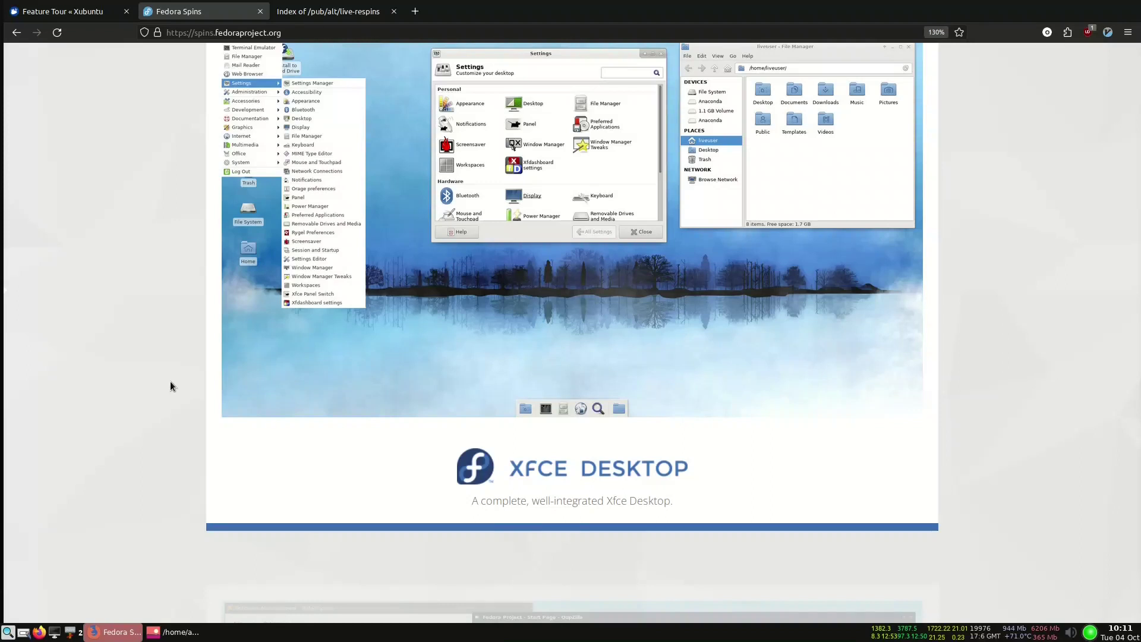
{"action": "left_click", "coordinate": [331, 11]}
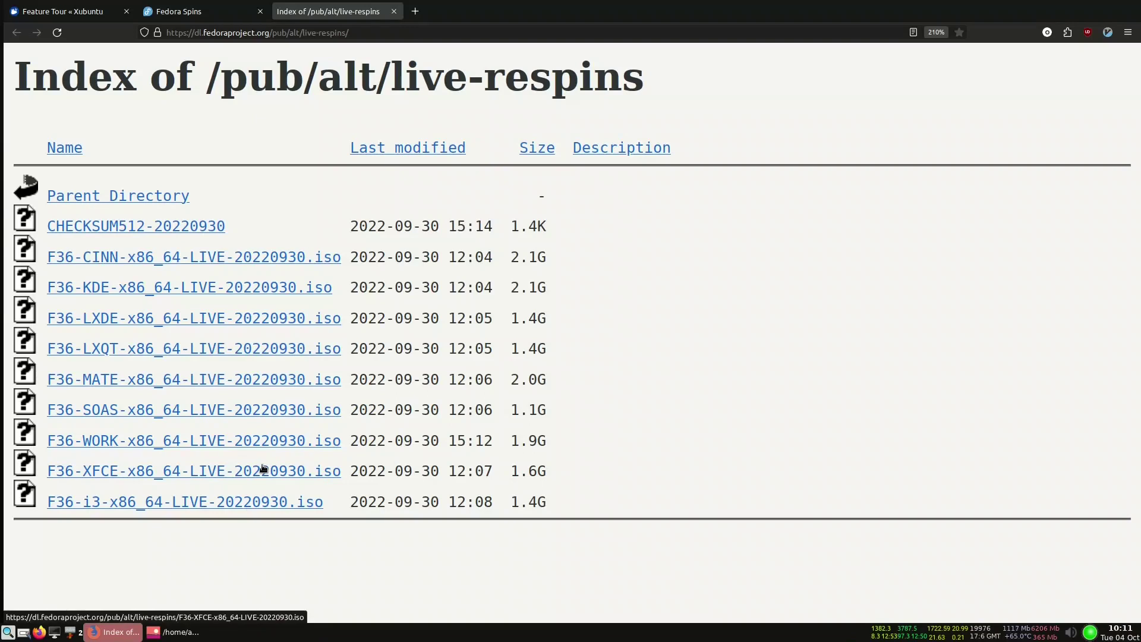
Step: Switch Firefox back to the Feature Tour « Xubuntu tab
{"action": "left_click", "coordinate": [121, 18]}
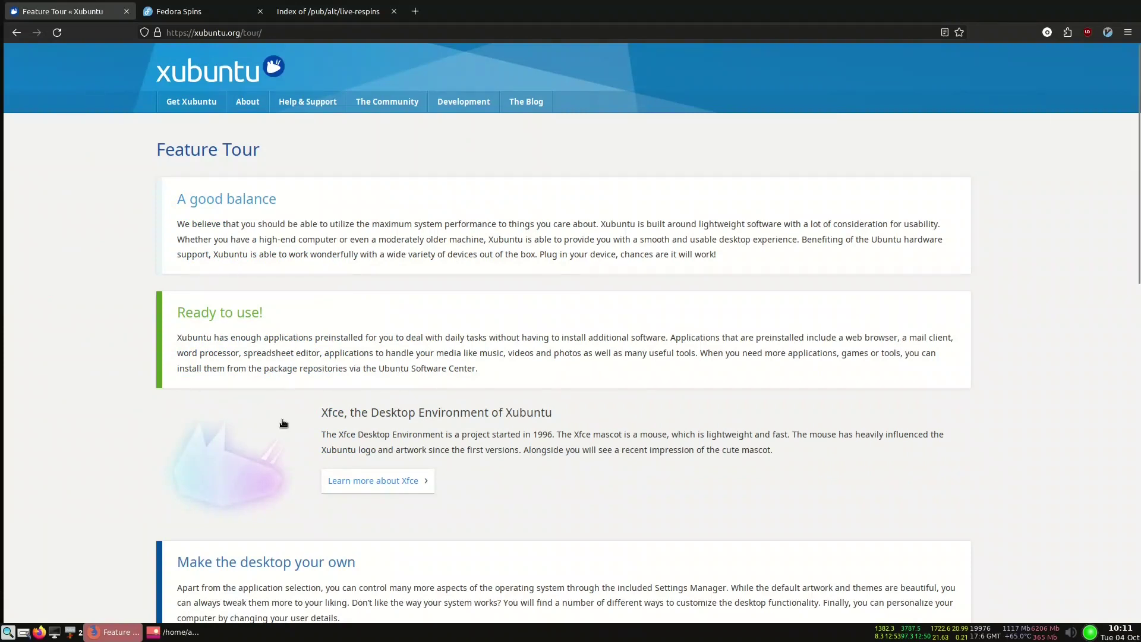
Step: Bring up the Xubuntu installer screenshot and view it full-screen
{"action": "left_click", "coordinate": [179, 634]}
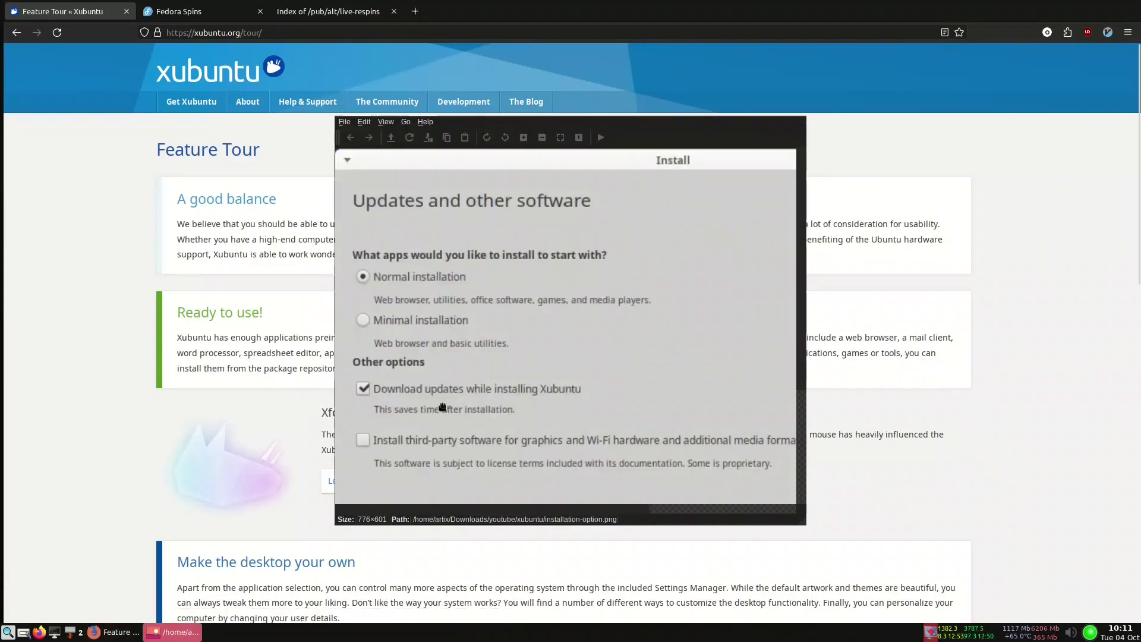
{"action": "double_click", "coordinate": [445, 403]}
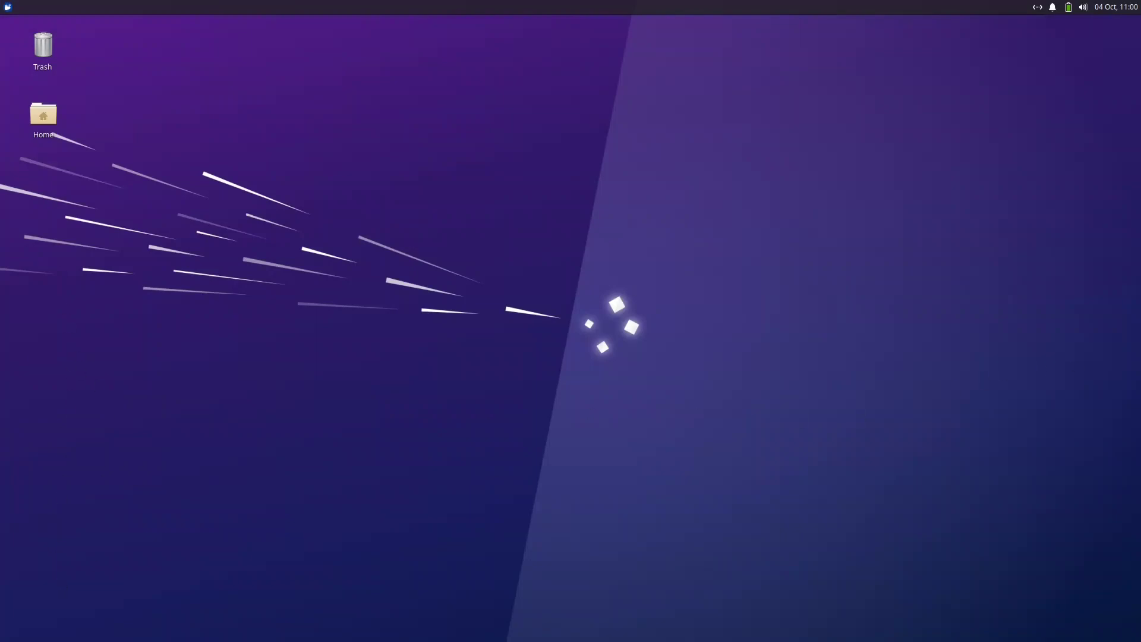
{"action": "right_click", "coordinate": [131, 8]}
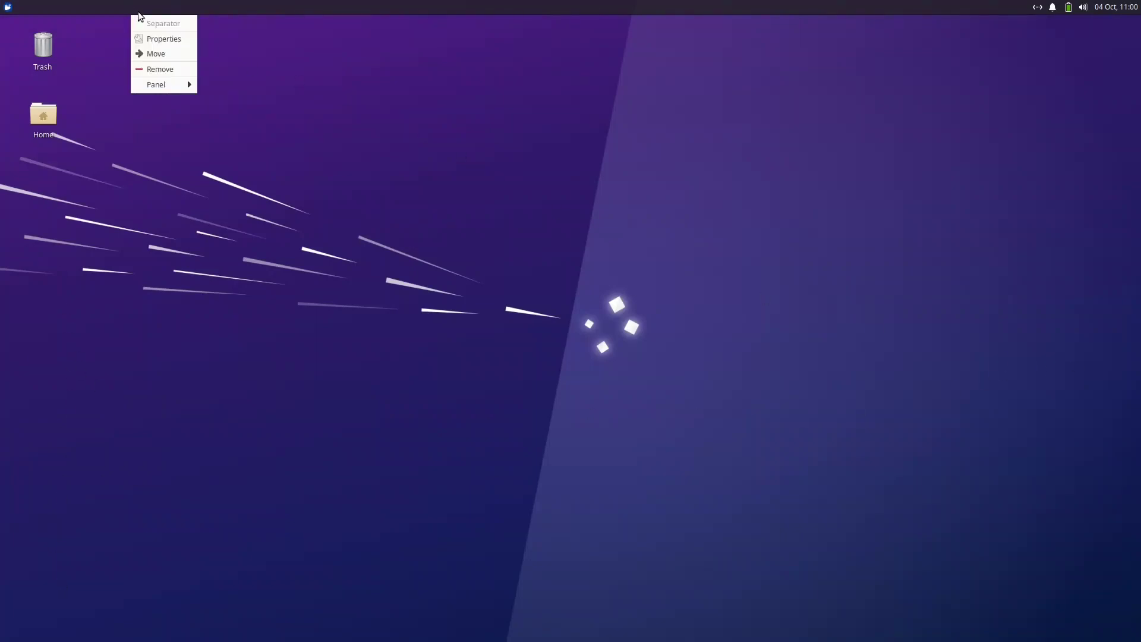
{"action": "mouse_move", "coordinate": [191, 84]}
{"action": "left_click", "coordinate": [231, 99]}
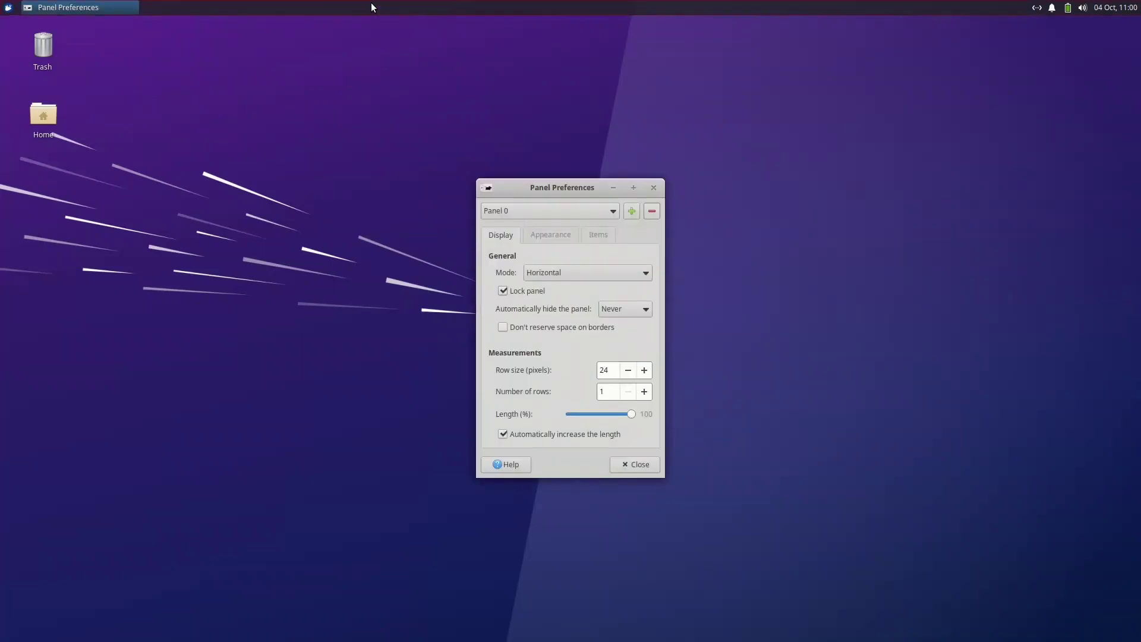
{"action": "left_click", "coordinate": [551, 266]}
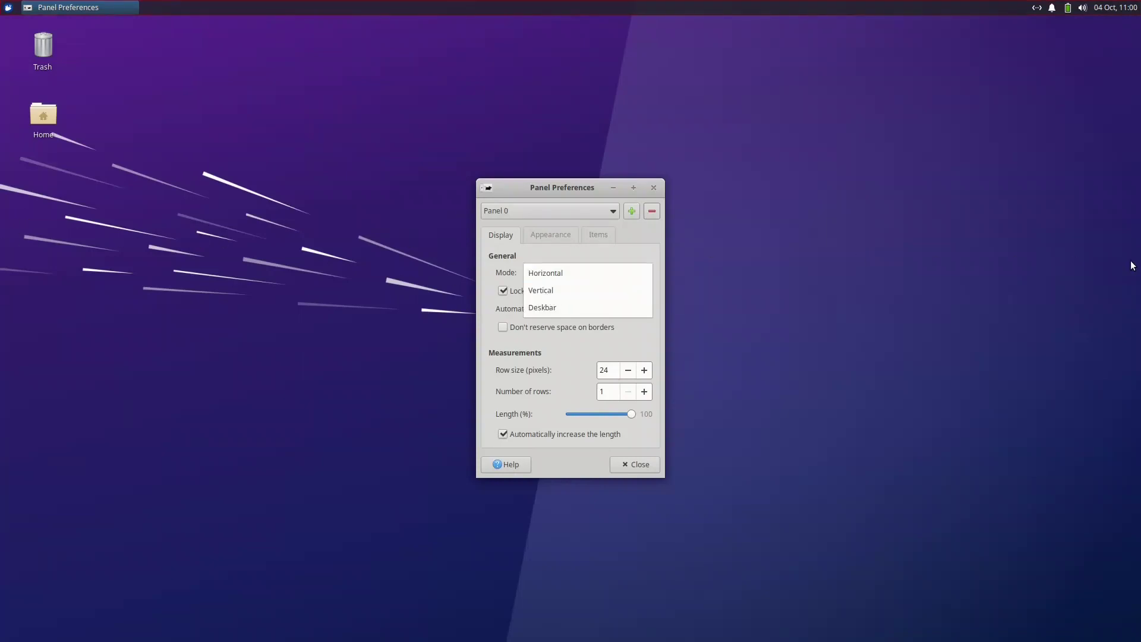
{"action": "left_click", "coordinate": [600, 257]}
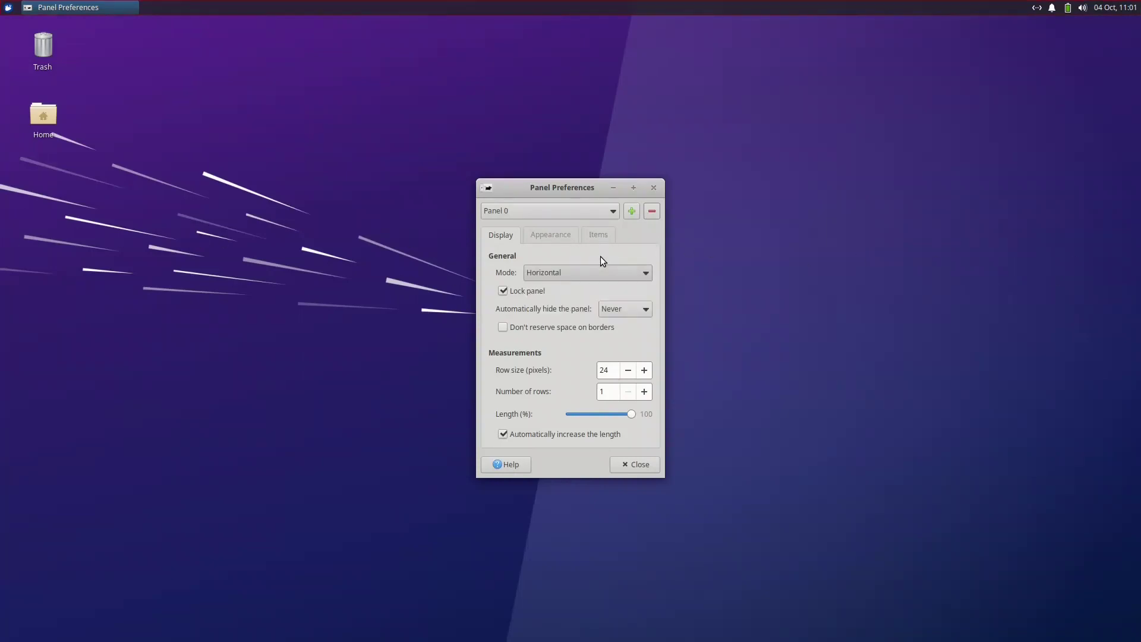
{"action": "left_click", "coordinate": [565, 237]}
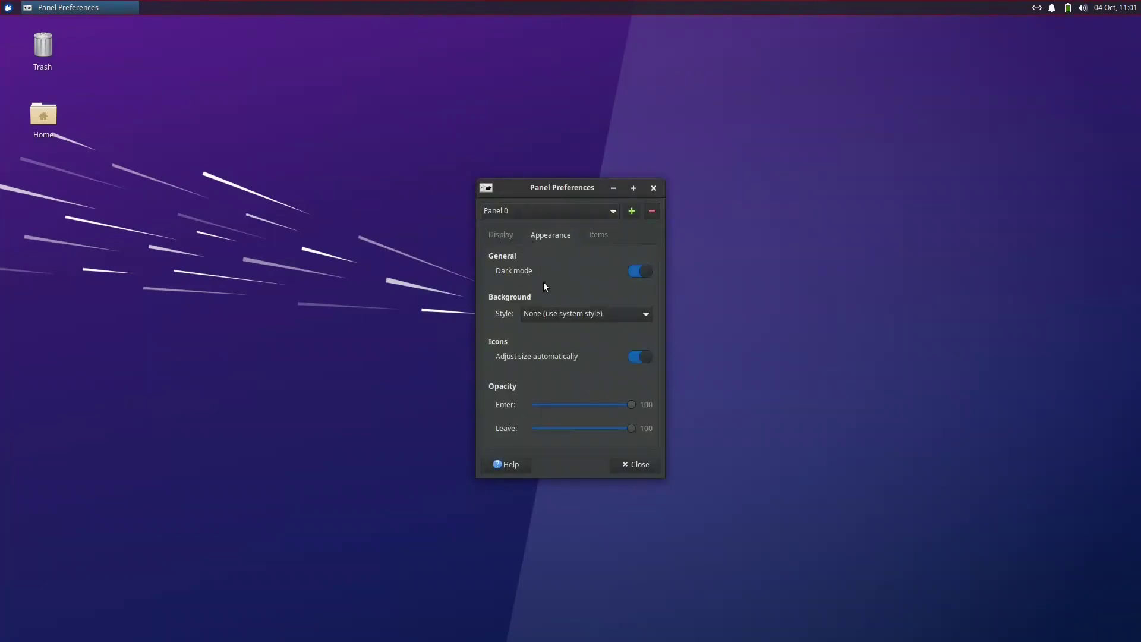
{"action": "left_click", "coordinate": [637, 463]}
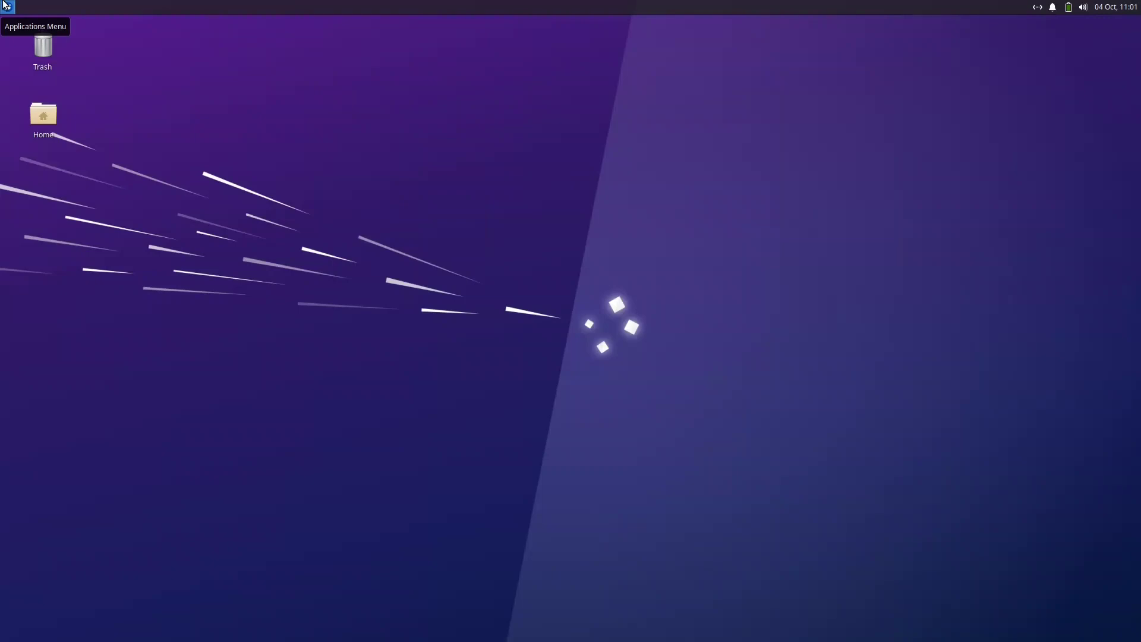
Step: Launch Firefox Web Browser from the Applications Menu's Internet category
{"action": "left_click", "coordinate": [6, 5]}
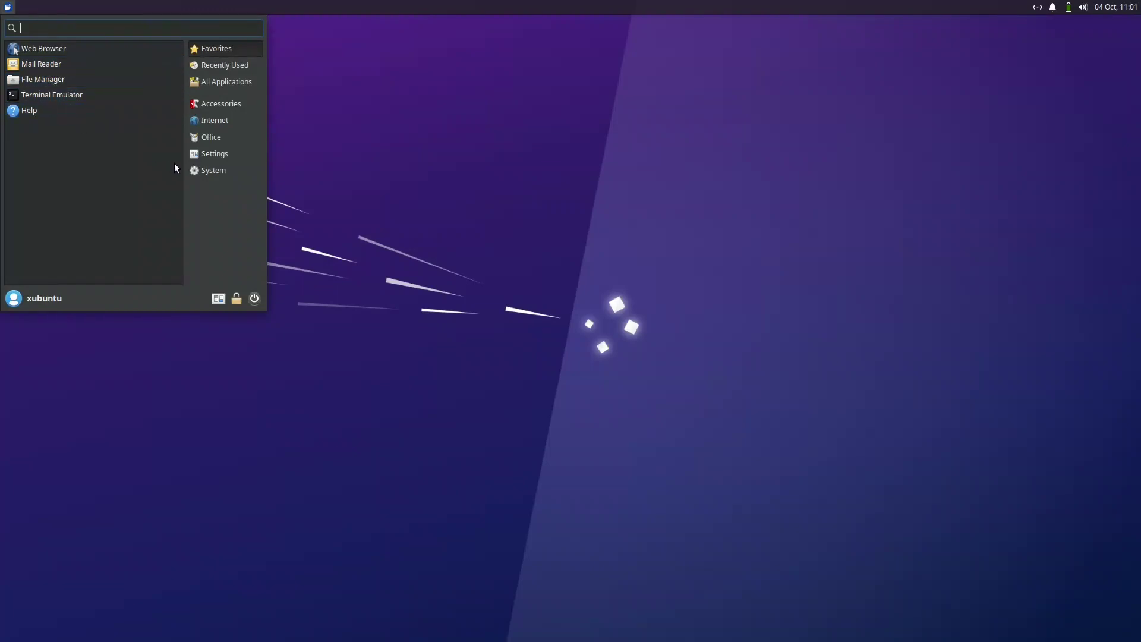
{"action": "left_click", "coordinate": [208, 153]}
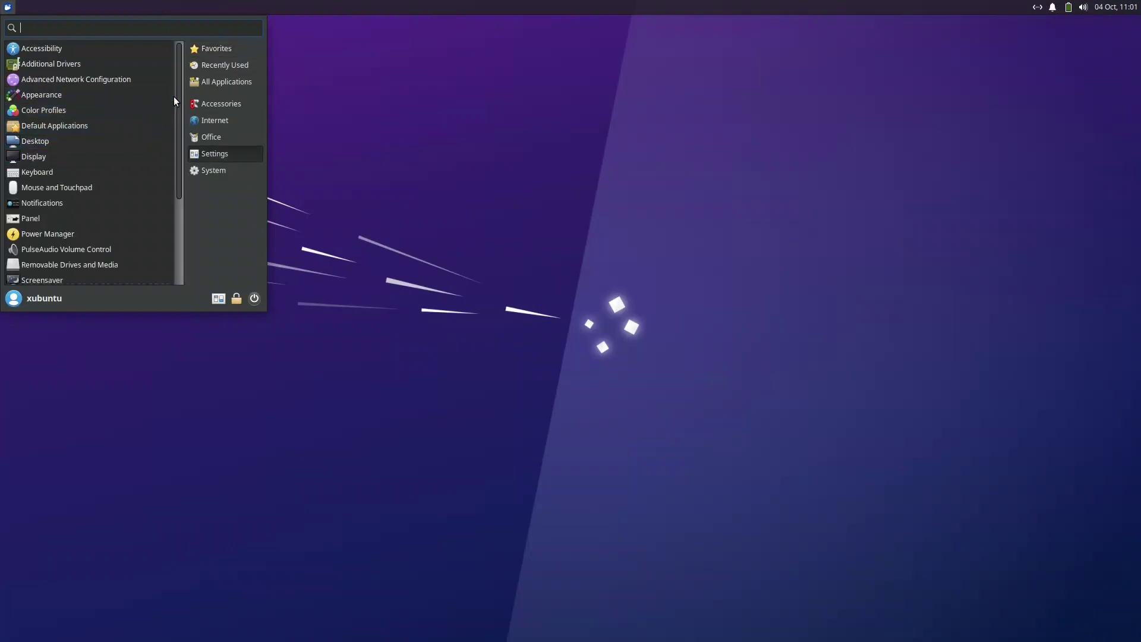
{"action": "left_click", "coordinate": [210, 119]}
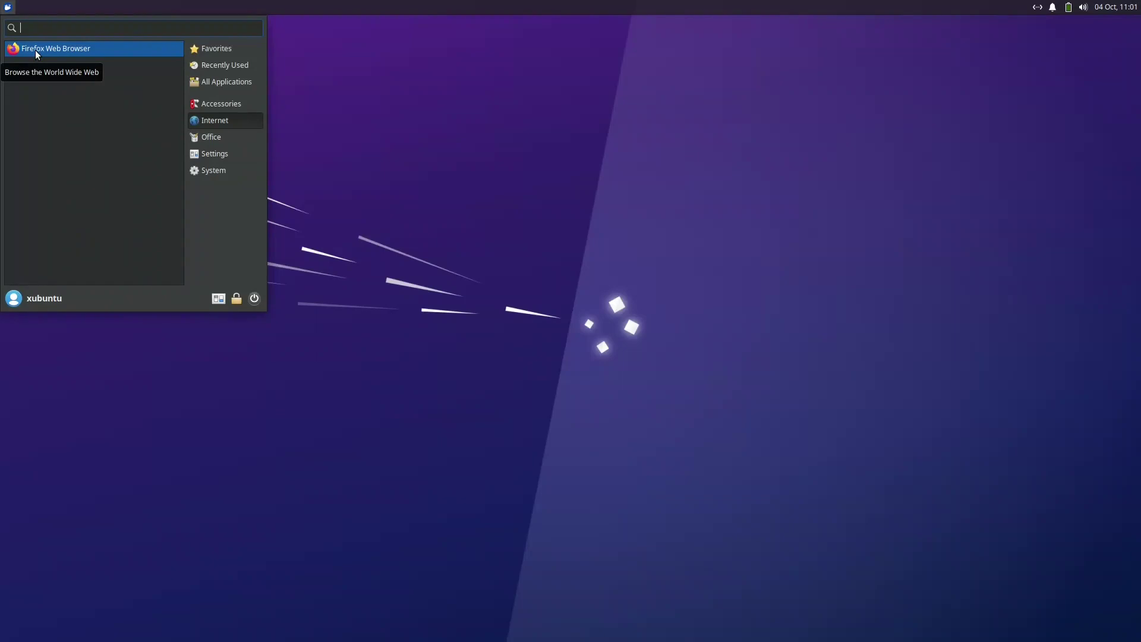
{"action": "left_click", "coordinate": [50, 51]}
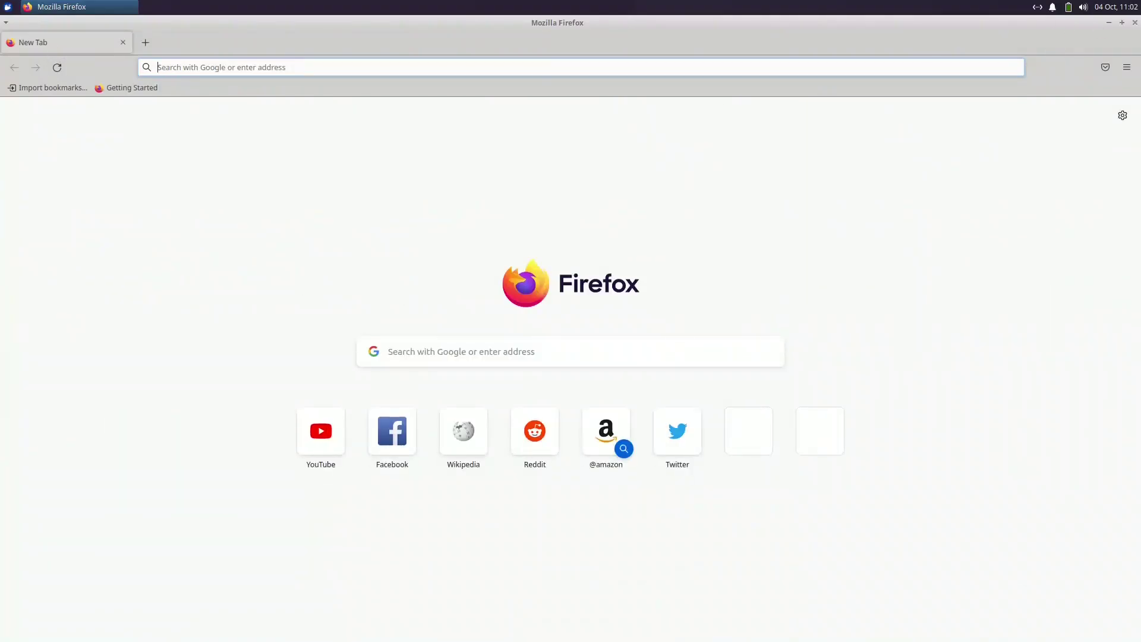
Step: Check the About Firefox dialog showing version 105.0.1 (64-bit), then close it and quit Firefox
{"action": "left_click", "coordinate": [1127, 67]}
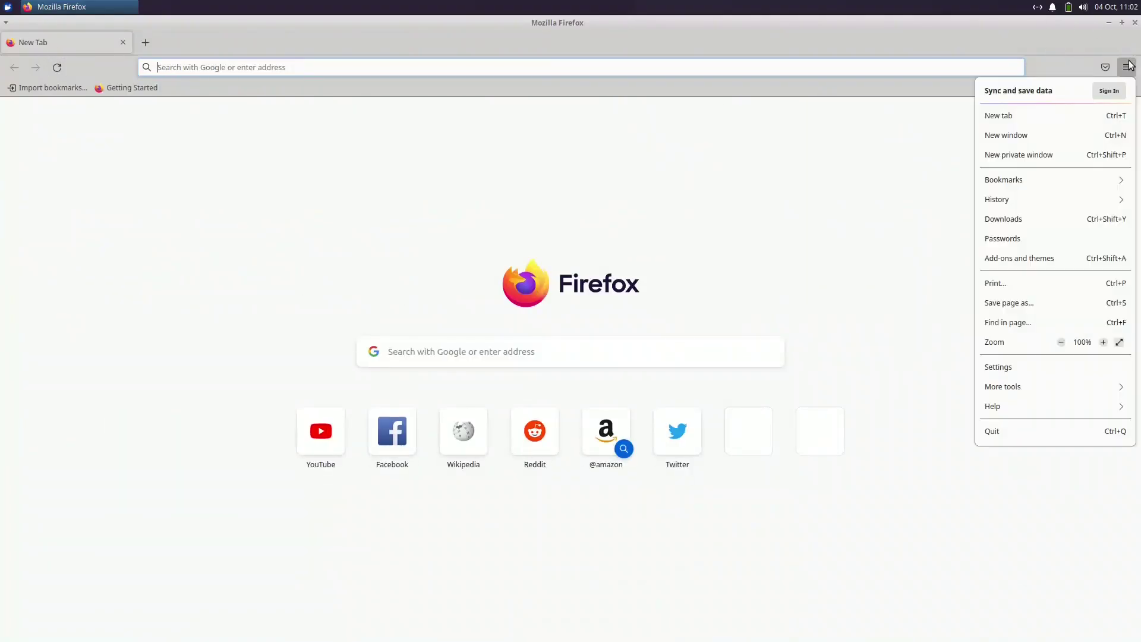
{"action": "left_click", "coordinate": [1048, 409]}
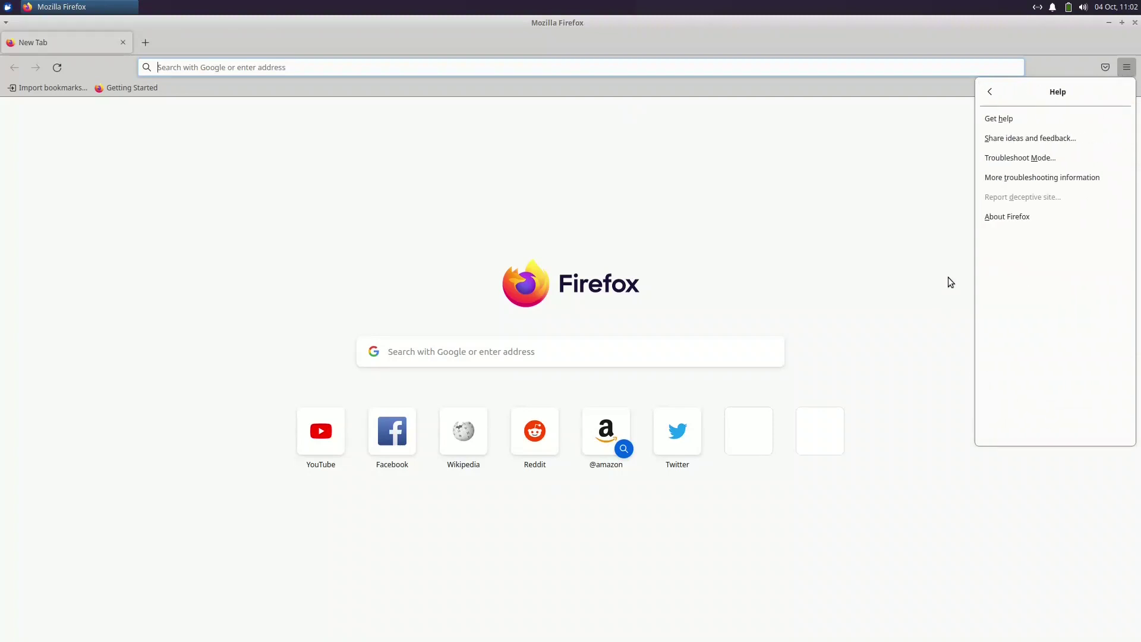
{"action": "left_click", "coordinate": [1001, 219]}
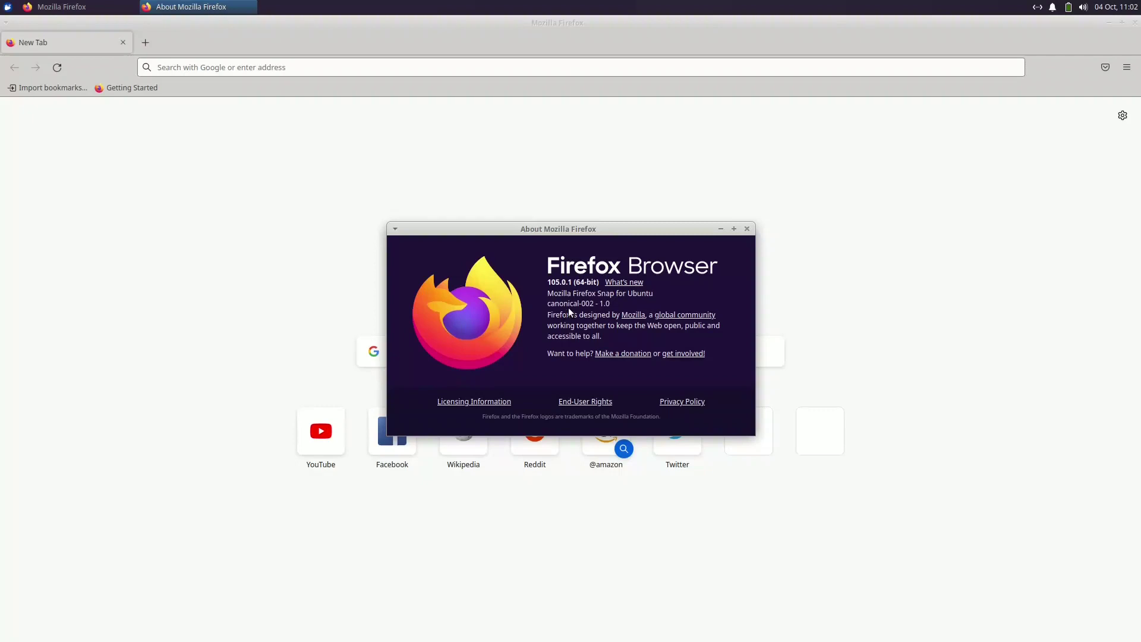
{"action": "left_click", "coordinate": [748, 229]}
{"action": "left_click", "coordinate": [1136, 24]}
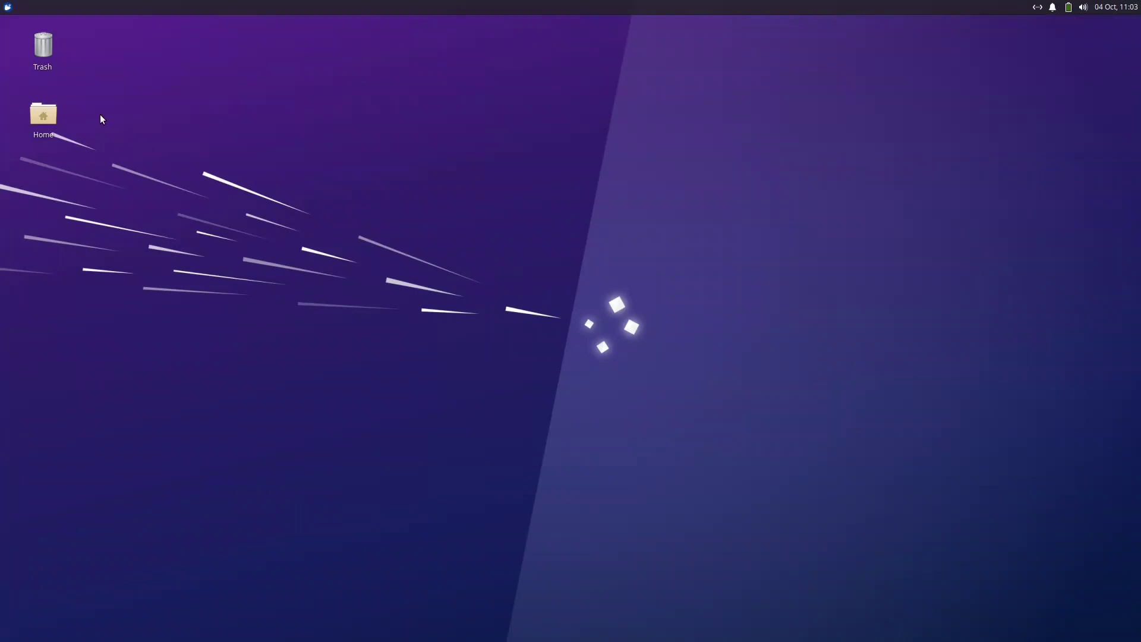
Step: Add the Terminal Emulator favourite from the Whisker menu to the desktop, then dismiss the menu
{"action": "left_click", "coordinate": [8, 7]}
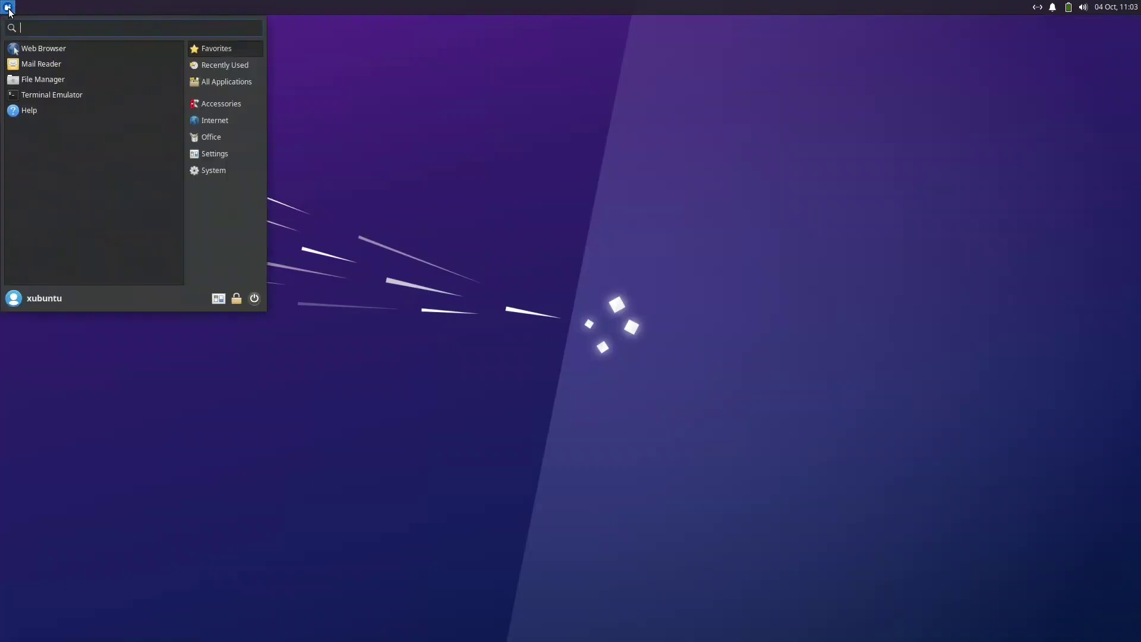
{"action": "right_click", "coordinate": [49, 97]}
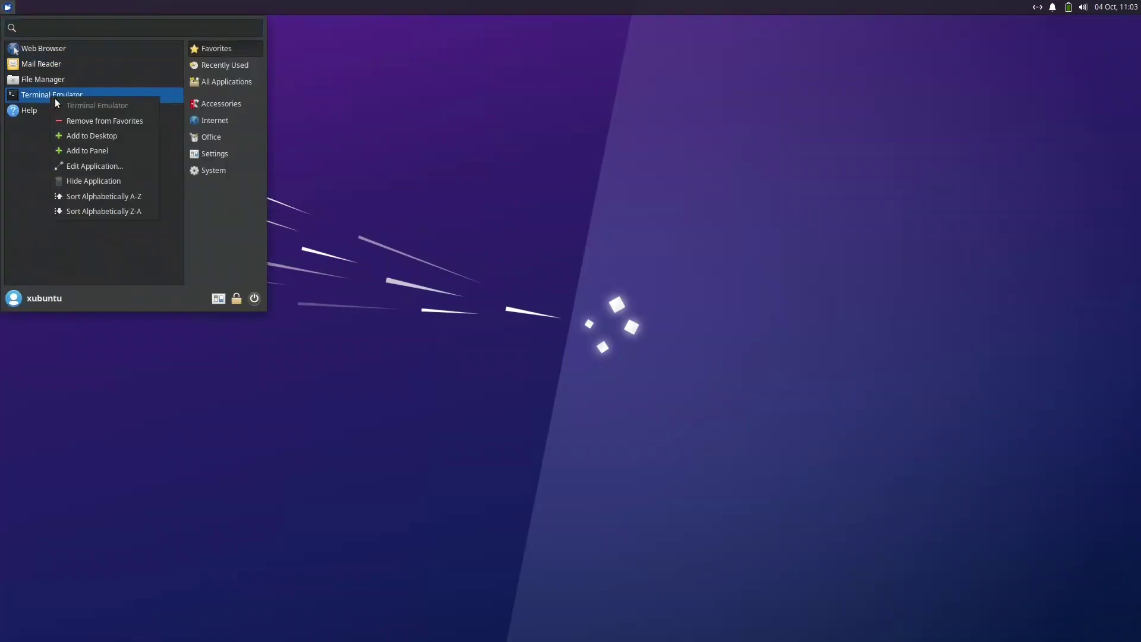
{"action": "left_click", "coordinate": [92, 137]}
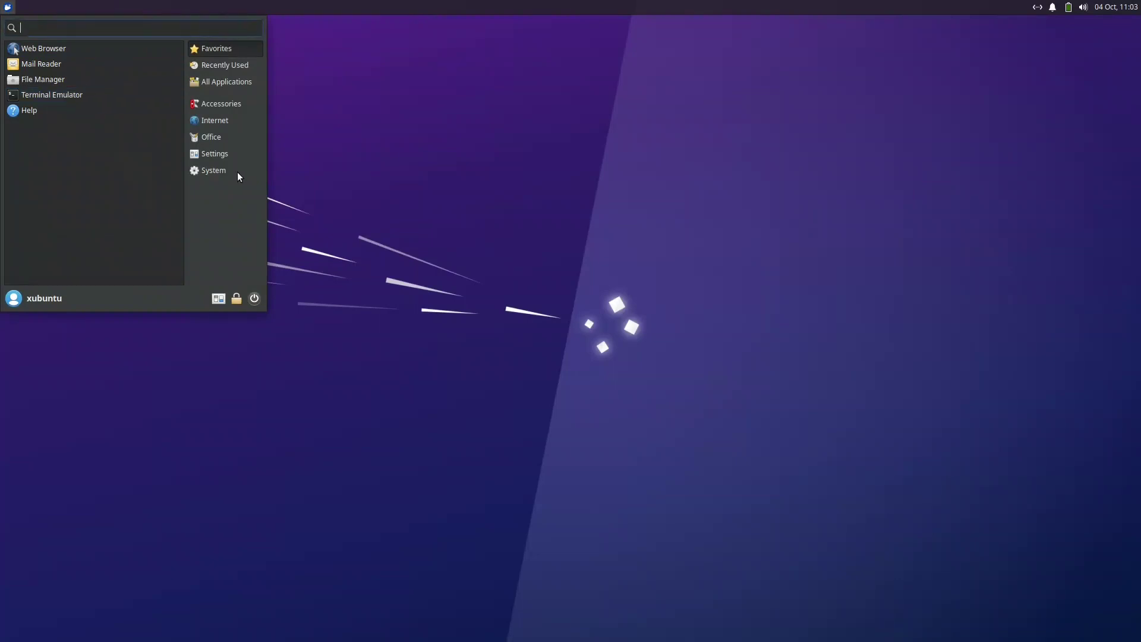
{"action": "left_click", "coordinate": [333, 168]}
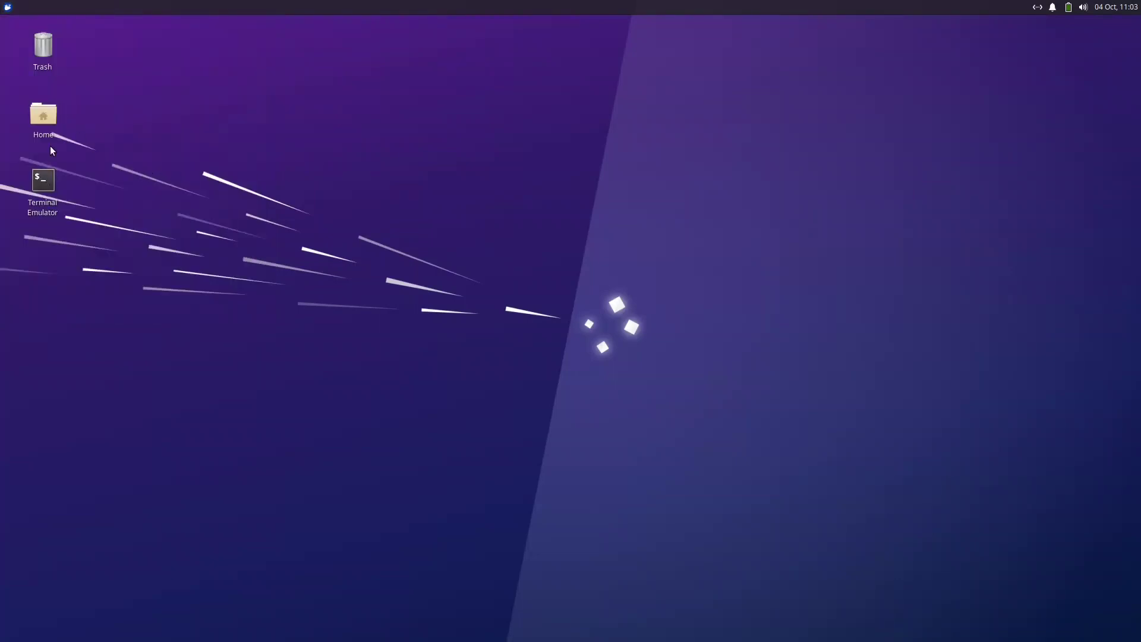
Step: Launch Terminal from its desktop icon, centre it, and run neofetch, highlighting the snap package count
{"action": "double_click", "coordinate": [50, 189]}
{"action": "left_click_drag", "start_coordinate": [359, 18], "coordinate": [616, 92]}
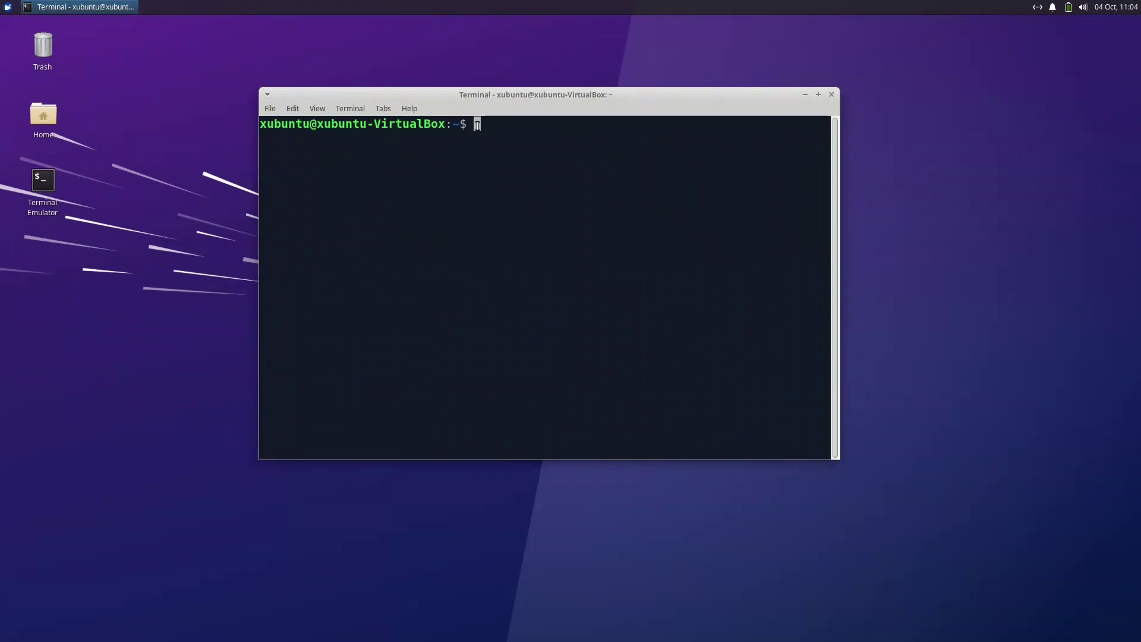
{"action": "type", "text": "neofetch"}
{"action": "key", "text": "Return"}
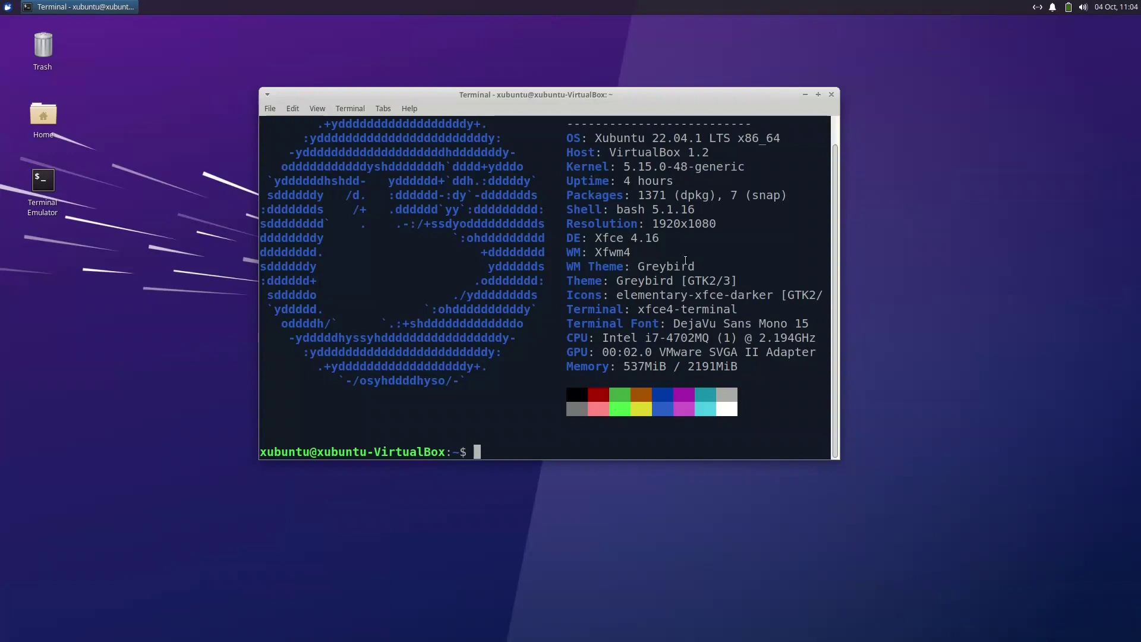
{"action": "left_click_drag", "start_coordinate": [728, 195], "coordinate": [785, 193]}
{"action": "left_click", "coordinate": [787, 194]}
Step: Change to / with cd .. twice and run ncdu, showing 13.4 GiB total disk usage
{"action": "type", "text": "ncdu"}
{"action": "key", "text": "BackSpace"}
{"action": "key", "text": "BackSpace"}
{"action": "key", "text": "BackSpace"}
{"action": "key", "text": "BackSpace"}
{"action": "type", "text": "cd .."}
{"action": "key", "text": "Return"}
{"action": "type", "text": "cd "}
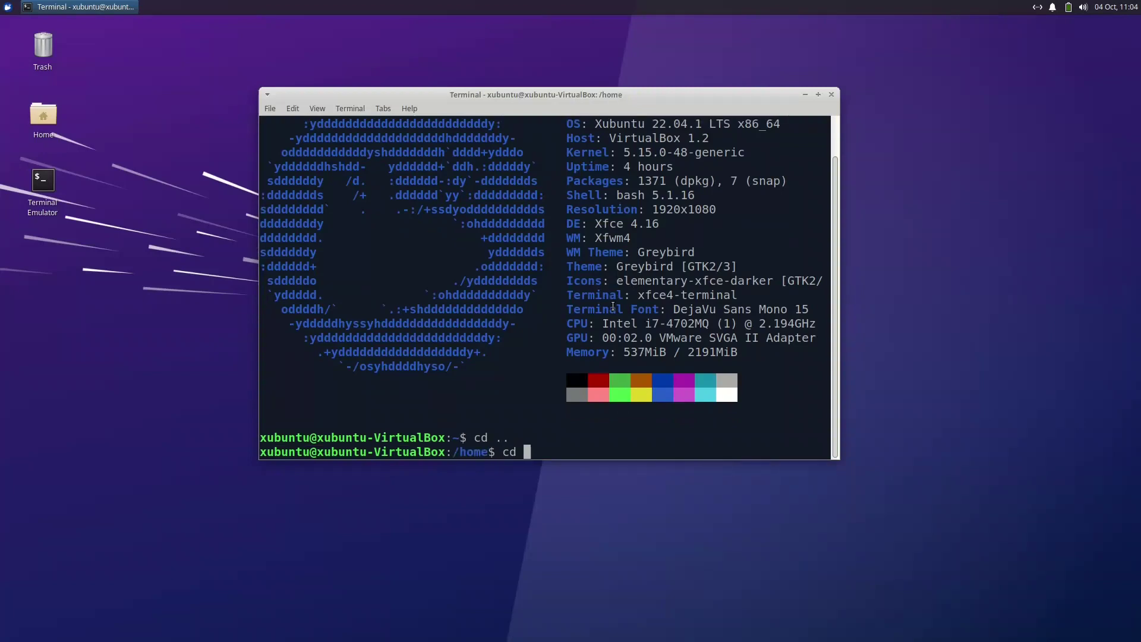
{"action": "type", "text": ".."}
{"action": "key", "text": "Return"}
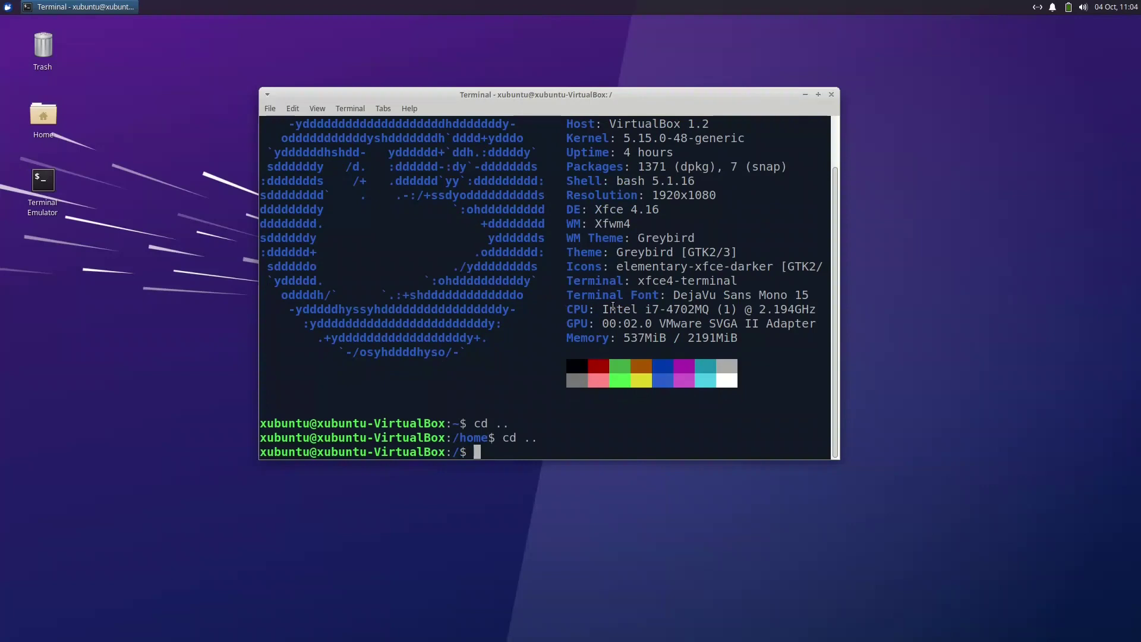
{"action": "type", "text": "ncdu"}
{"action": "key", "text": "Return"}
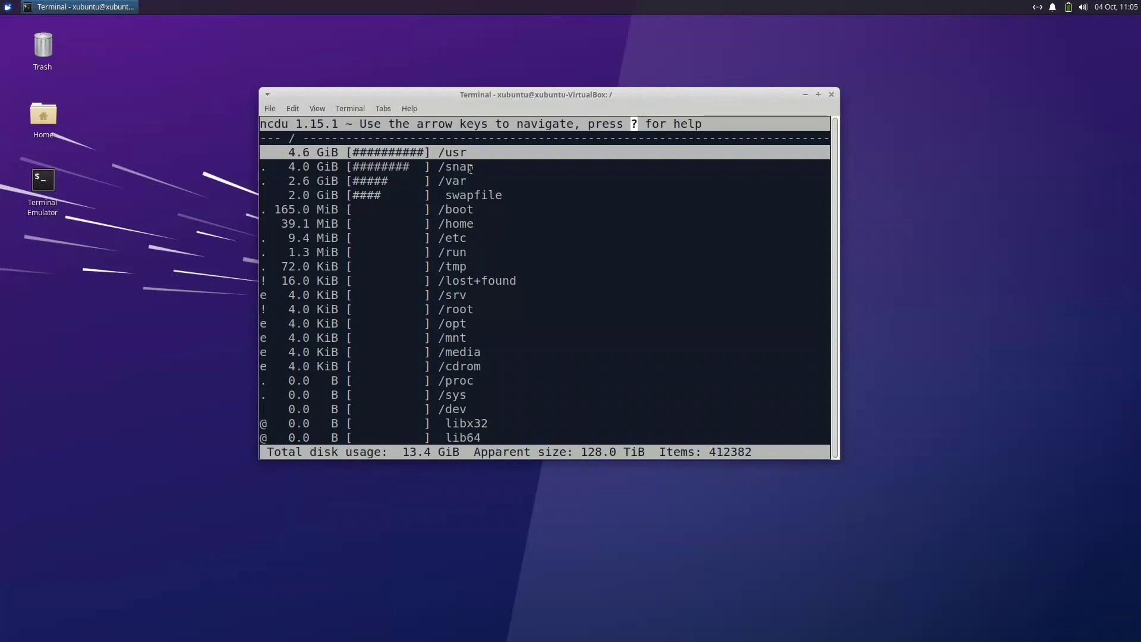
{"action": "key", "text": "Down"}
{"action": "key", "text": "Return"}
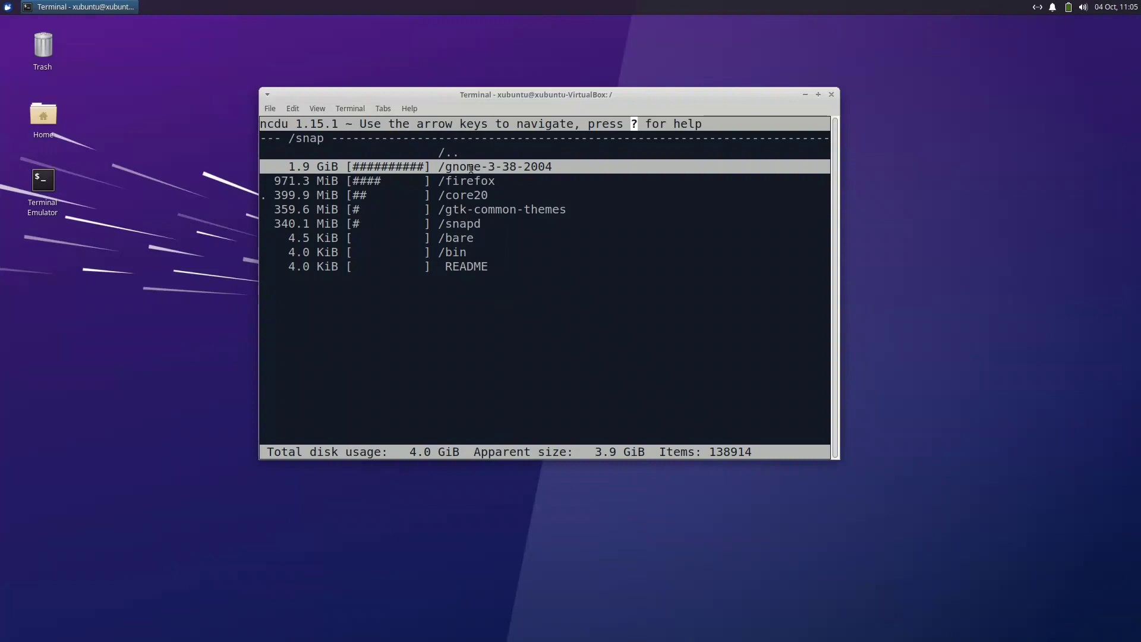
{"action": "key", "text": "Down"}
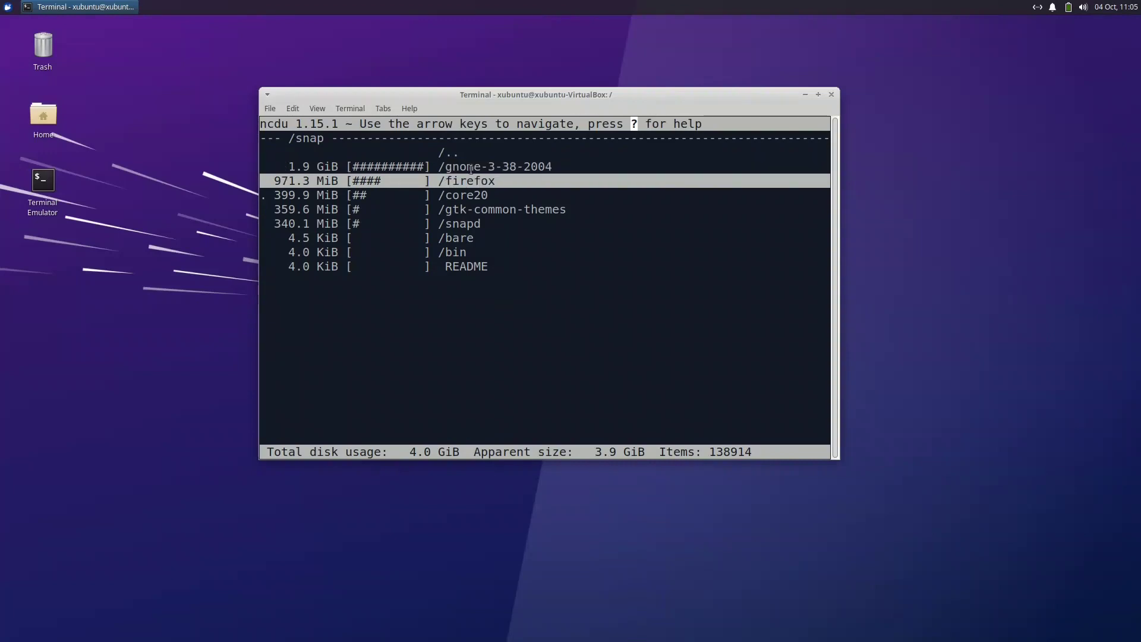
{"action": "key", "text": "Down"}
{"action": "key", "text": "Down"}
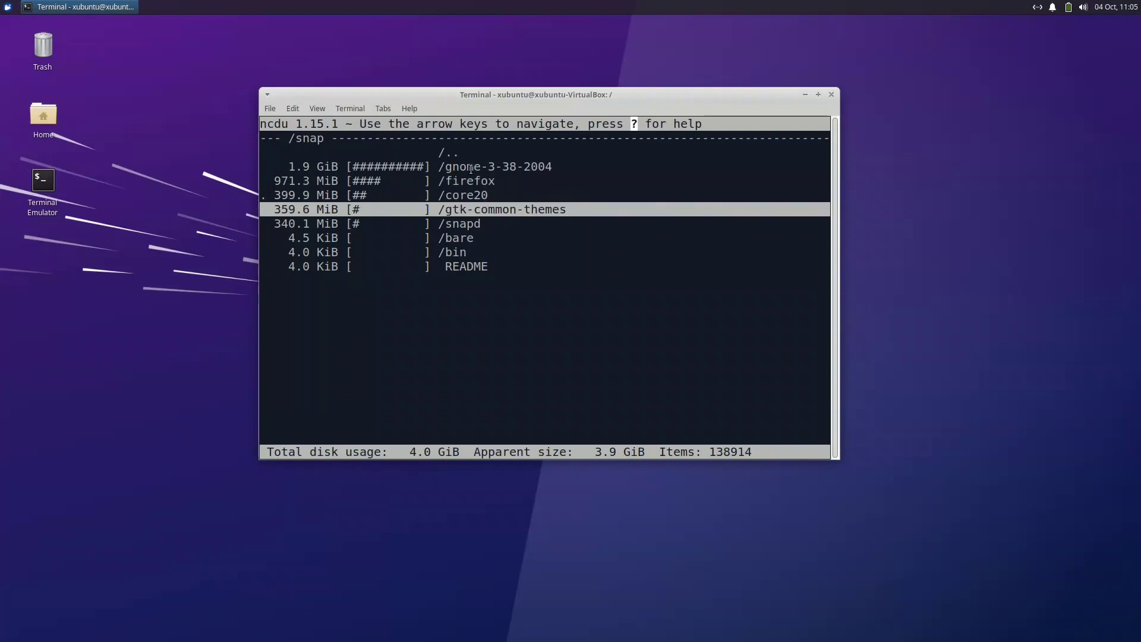
{"action": "key", "text": "Down"}
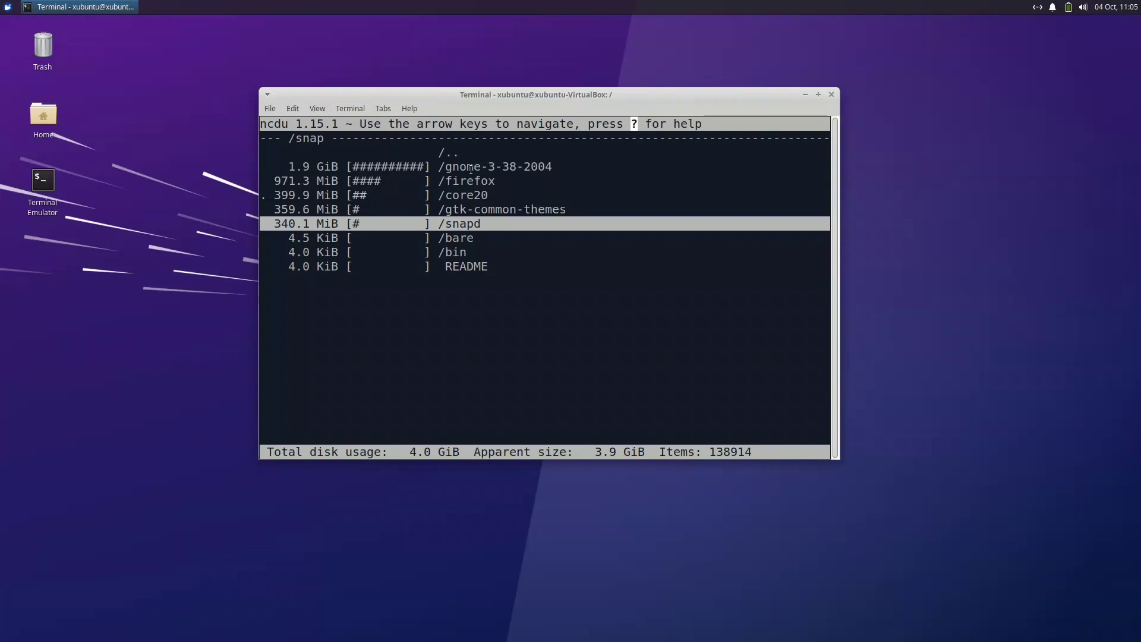
{"action": "key", "text": "Down"}
{"action": "key", "text": "Down"}
{"action": "key", "text": "Down"}
{"action": "key", "text": "Up"}
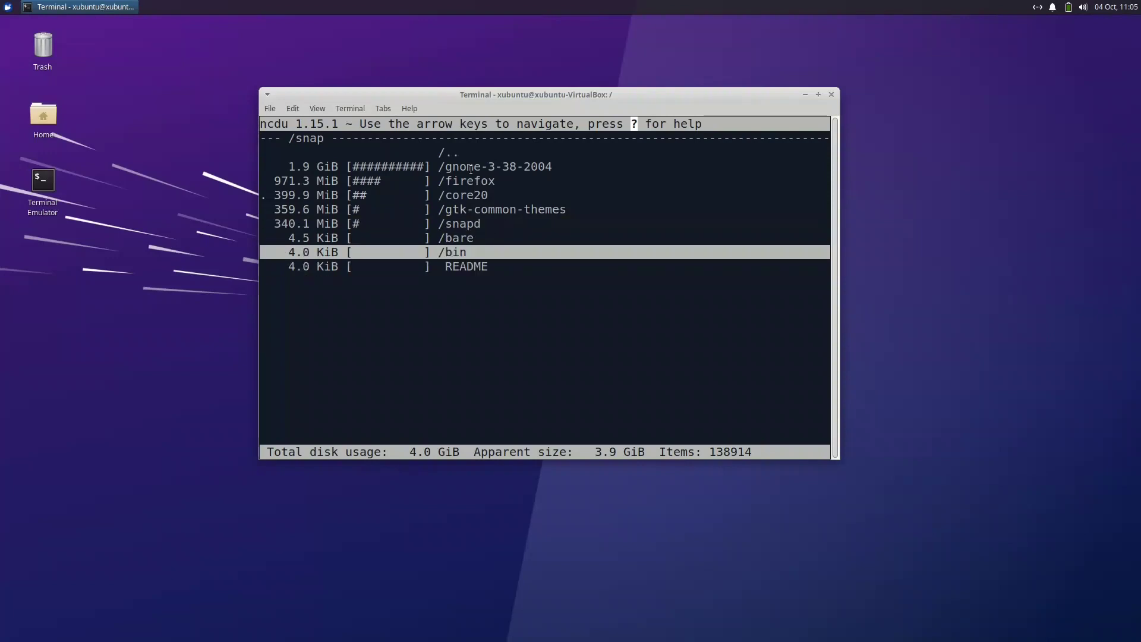
{"action": "key", "text": "Up"}
{"action": "key", "text": "Up"}
{"action": "key", "text": "Up"}
{"action": "key", "text": "Up"}
{"action": "key", "text": "Up"}
{"action": "key", "text": "Up"}
{"action": "key", "text": "Up"}
{"action": "key", "text": "Return"}
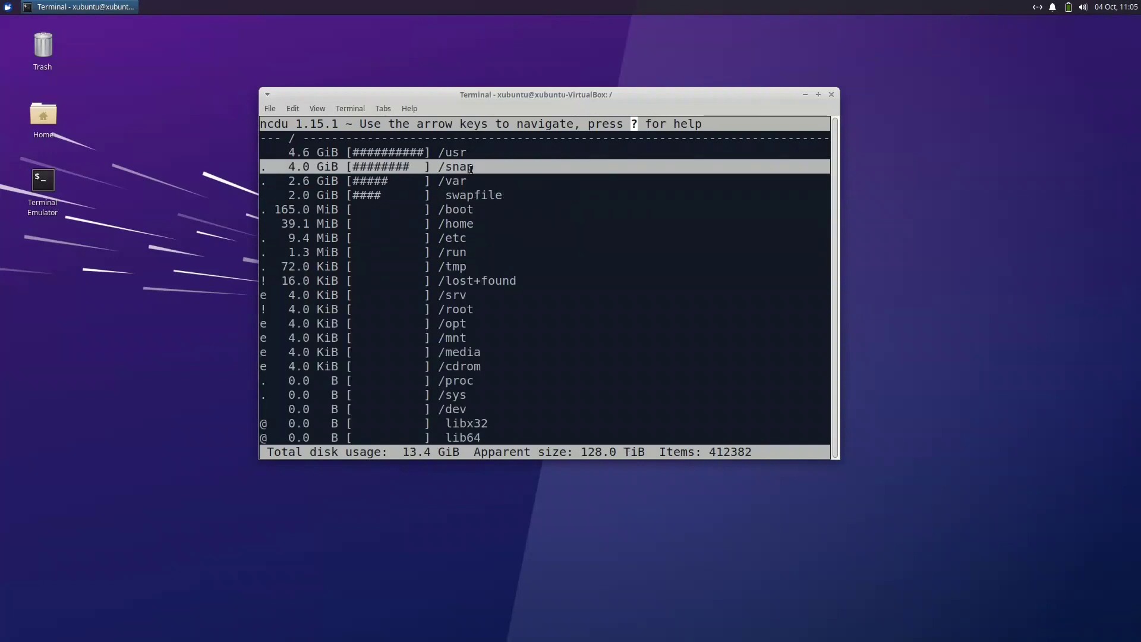
{"action": "key", "text": "Down"}
{"action": "key", "text": "Down"}
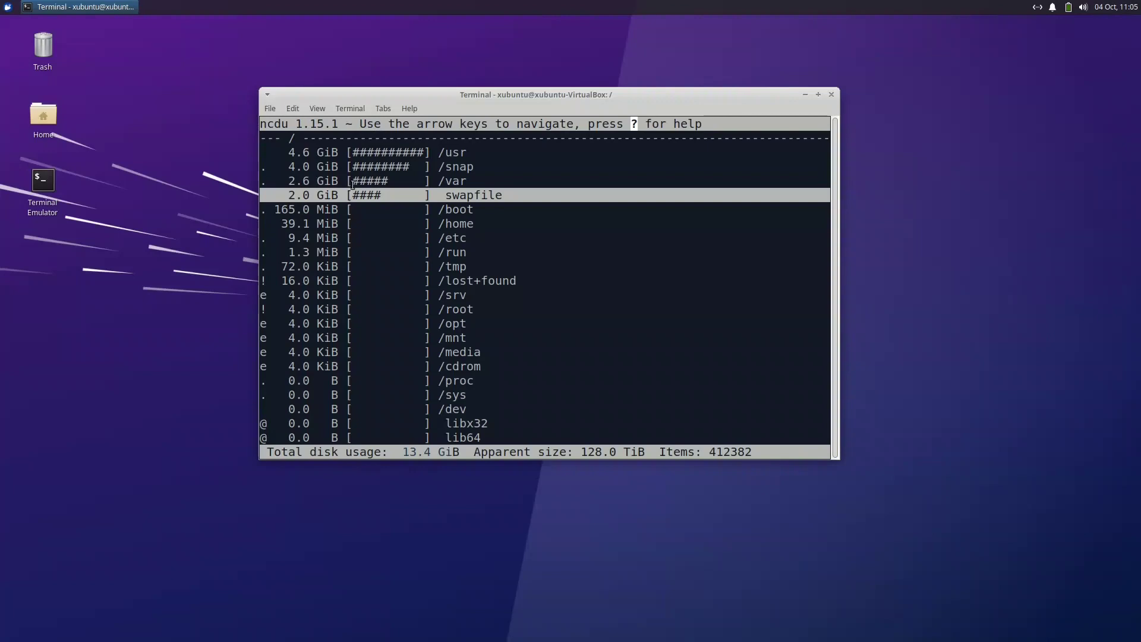
Step: Open /usr in ncdu, step down through /lib and /share, then return to the root listing
{"action": "key", "text": "Up"}
{"action": "key", "text": "Up"}
{"action": "key", "text": "Up"}
{"action": "key", "text": "Return"}
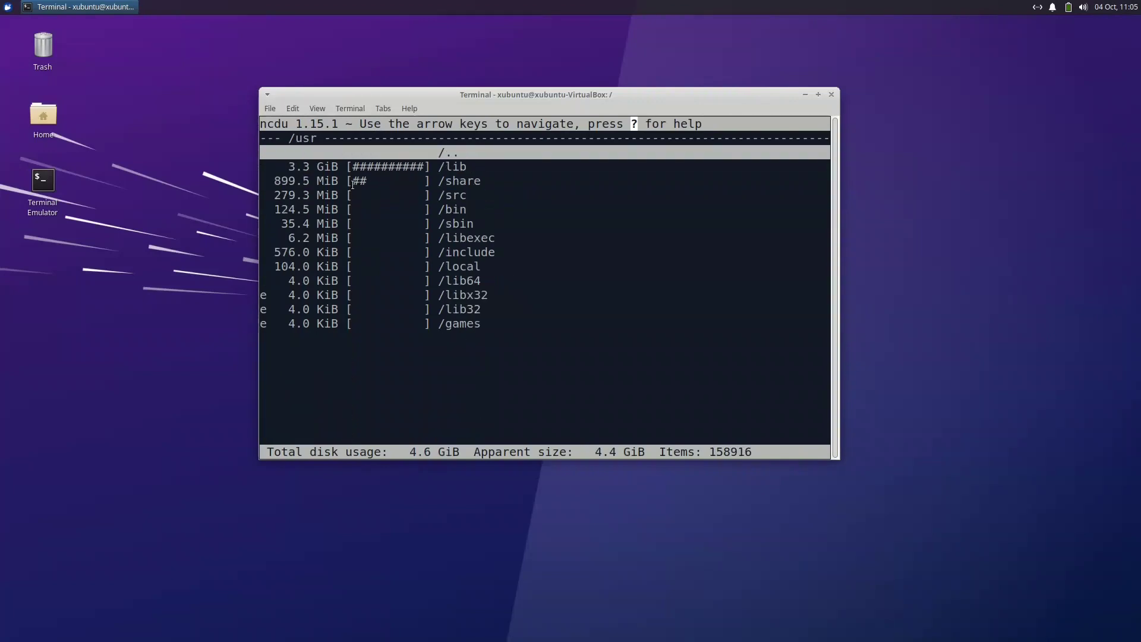
{"action": "key", "text": "Down"}
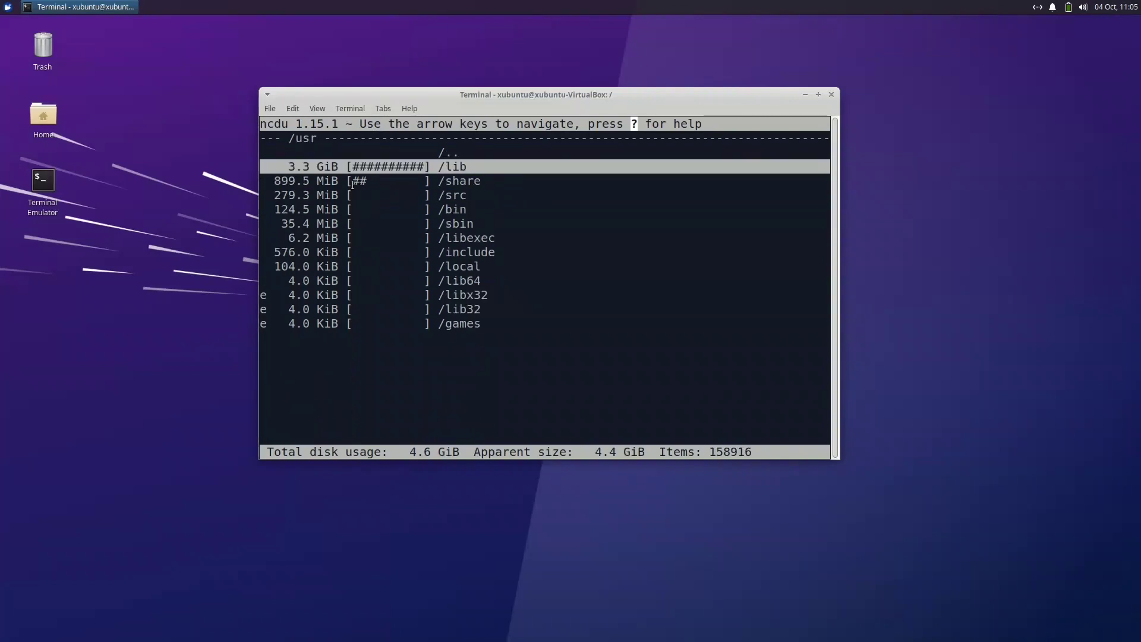
{"action": "key", "text": "Down"}
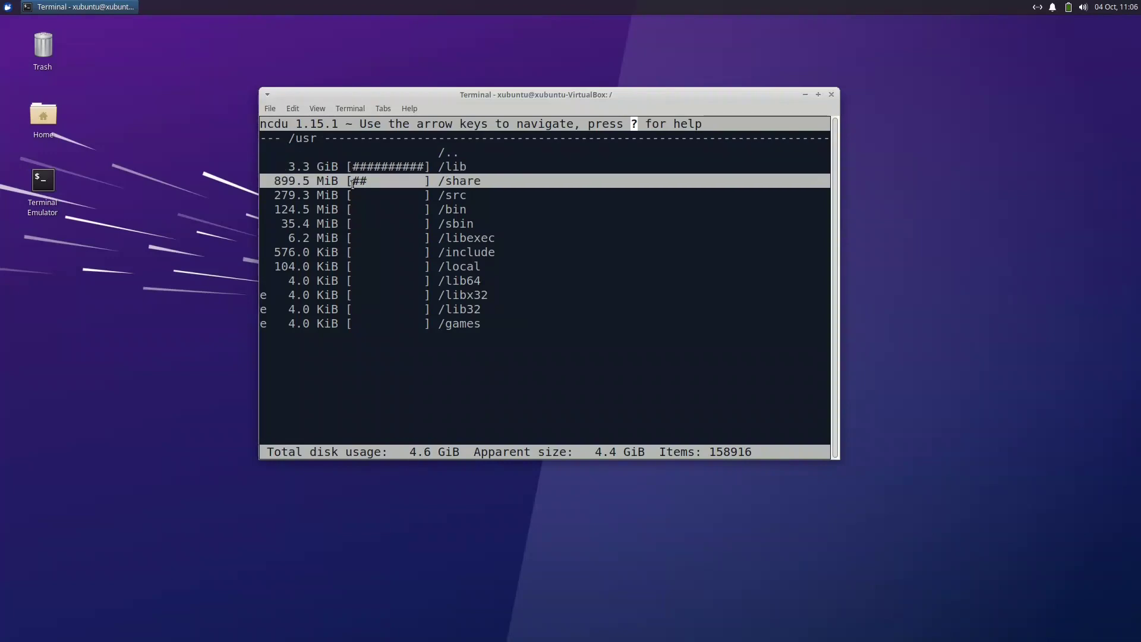
{"action": "key", "text": "Left"}
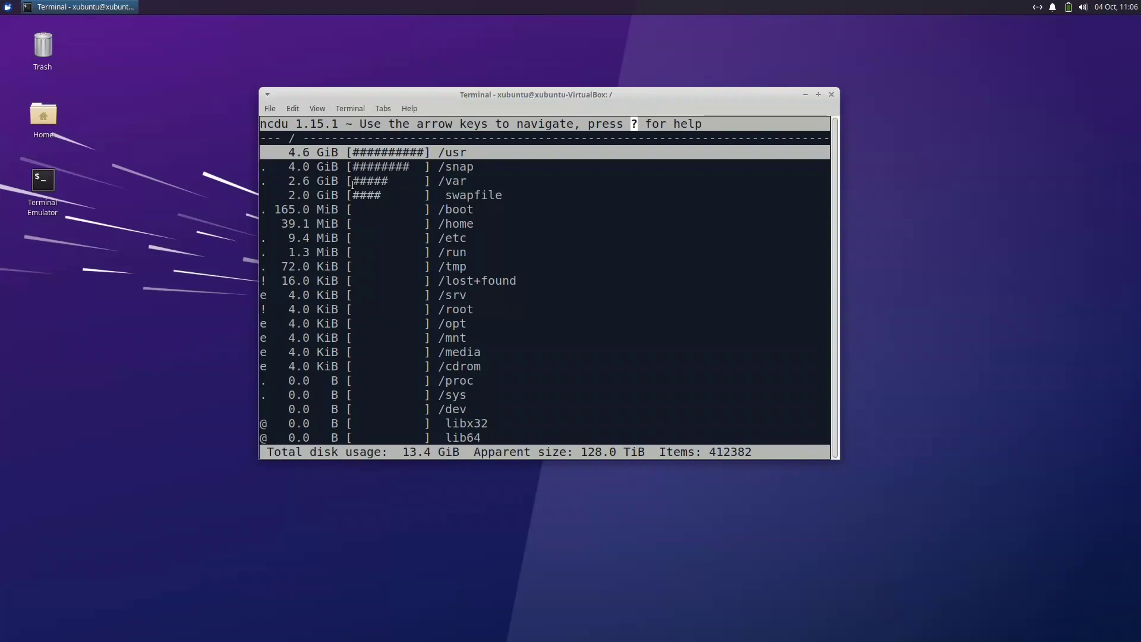
Step: Close the terminal and browse the Fedora Applications menu's Settings, Accessories and System submenus
{"action": "key", "text": "alt+F4"}
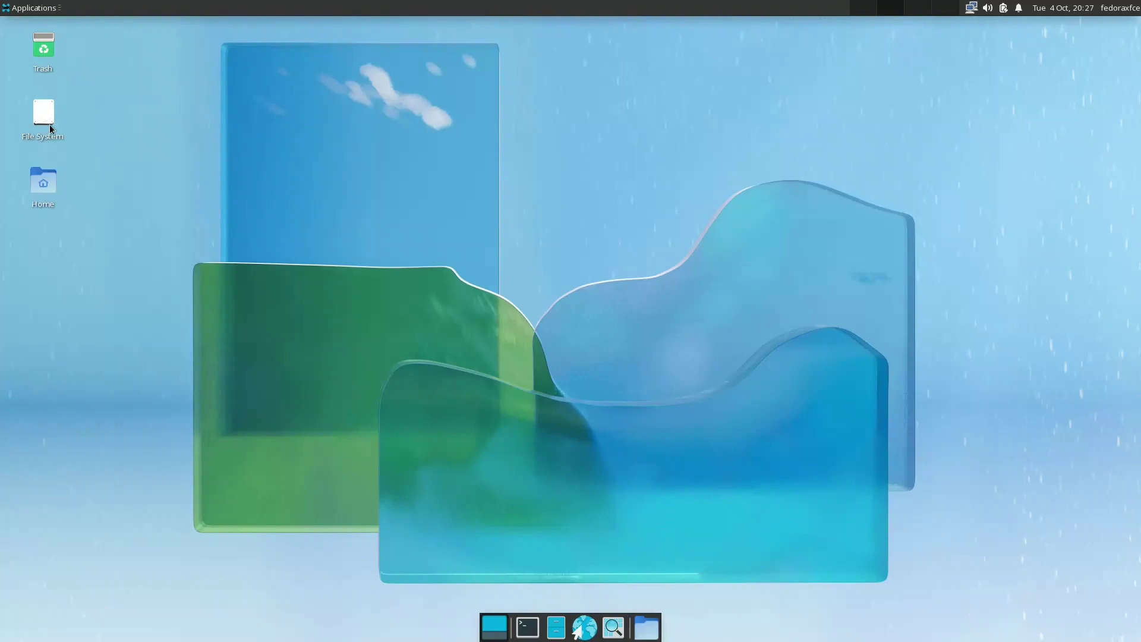
{"action": "mouse_move", "coordinate": [51, 114]}
{"action": "left_click", "coordinate": [44, 9]}
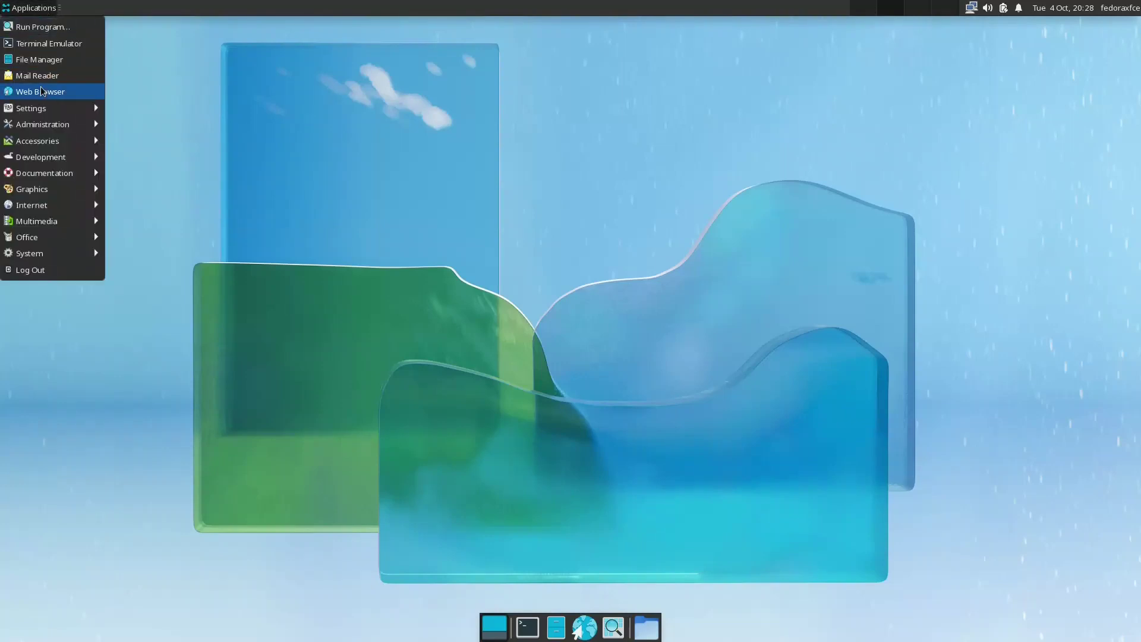
{"action": "mouse_move", "coordinate": [42, 114]}
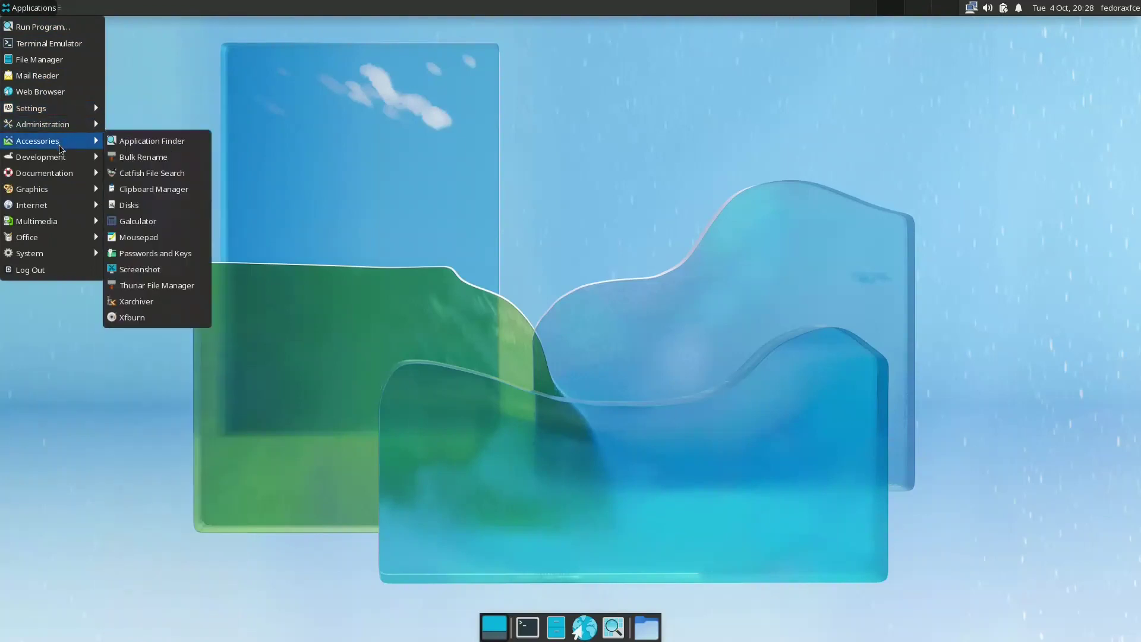
{"action": "mouse_move", "coordinate": [68, 253]}
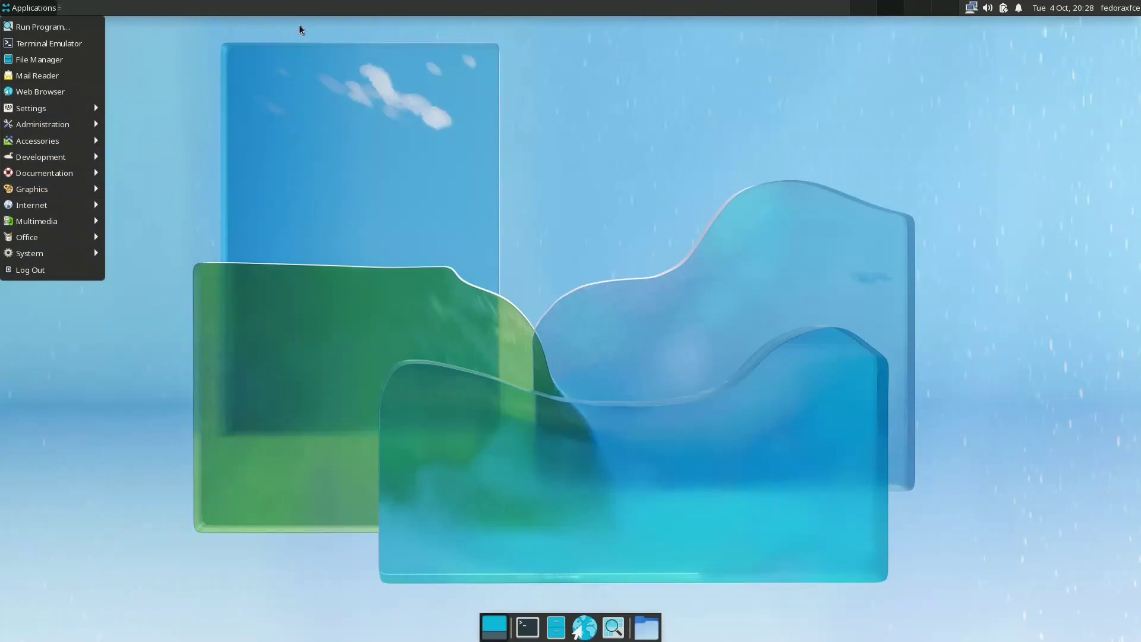
{"action": "left_click", "coordinate": [360, 183]}
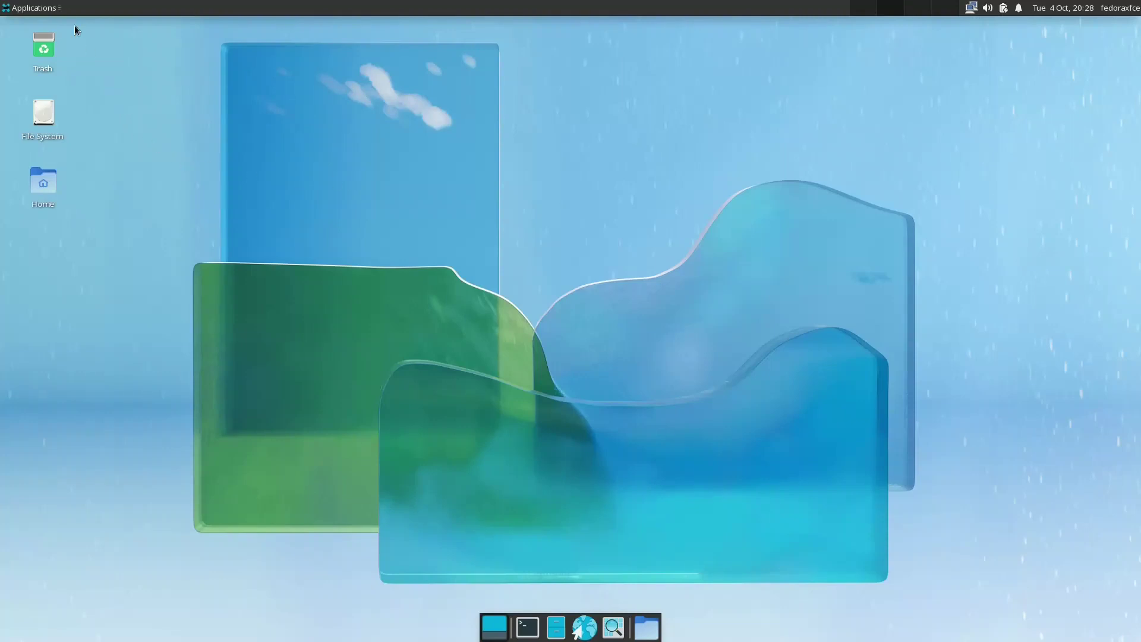
{"action": "left_click", "coordinate": [47, 10]}
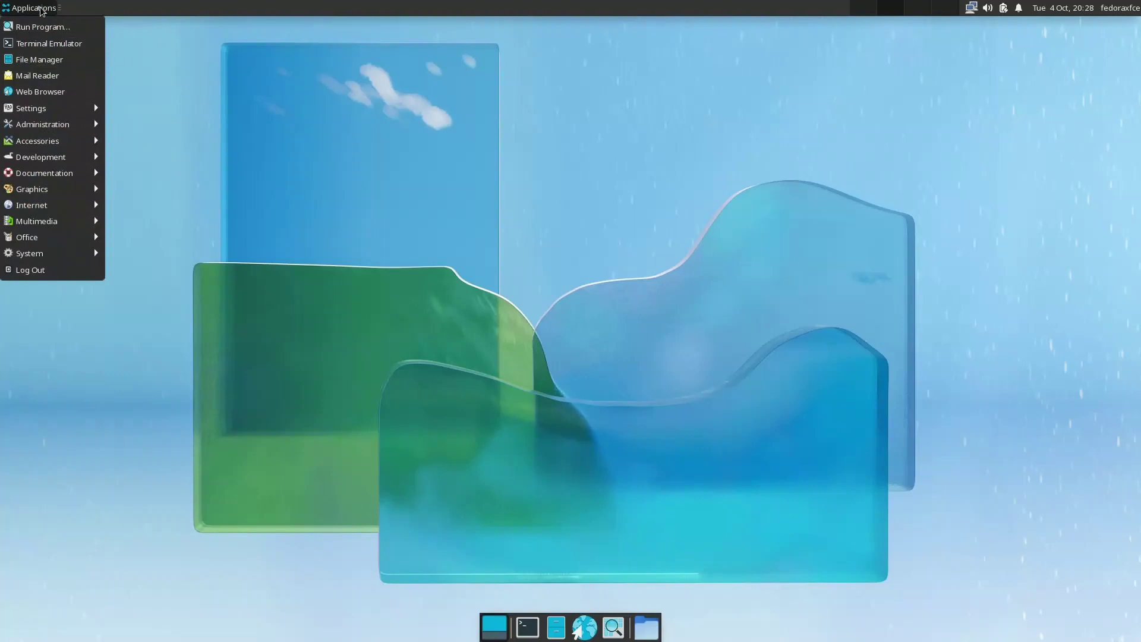
{"action": "left_click", "coordinate": [44, 11]}
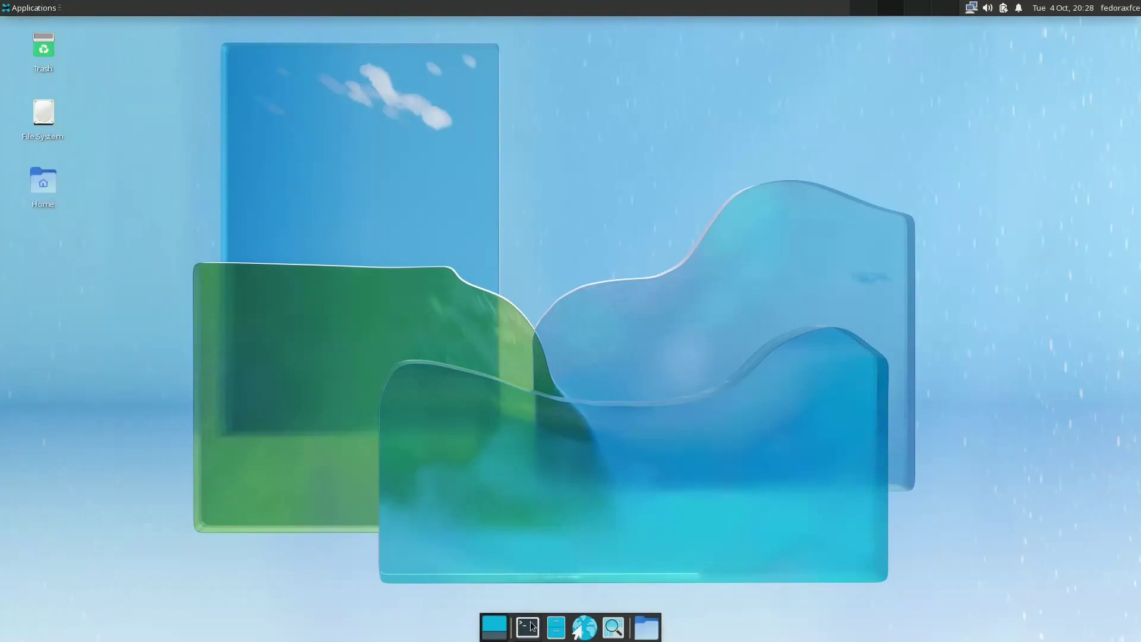
Step: Open a new terminal, change to the root directory and run ncdu to scan disk usage
{"action": "key", "text": "ctrl+alt+t"}
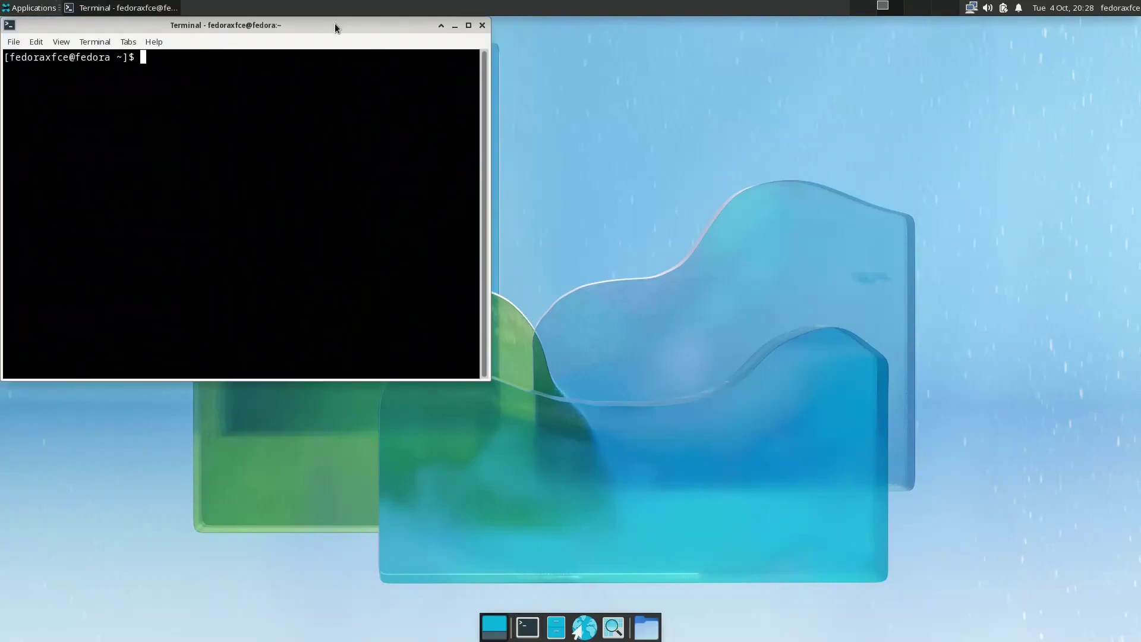
{"action": "left_click_drag", "start_coordinate": [334, 23], "coordinate": [650, 120]}
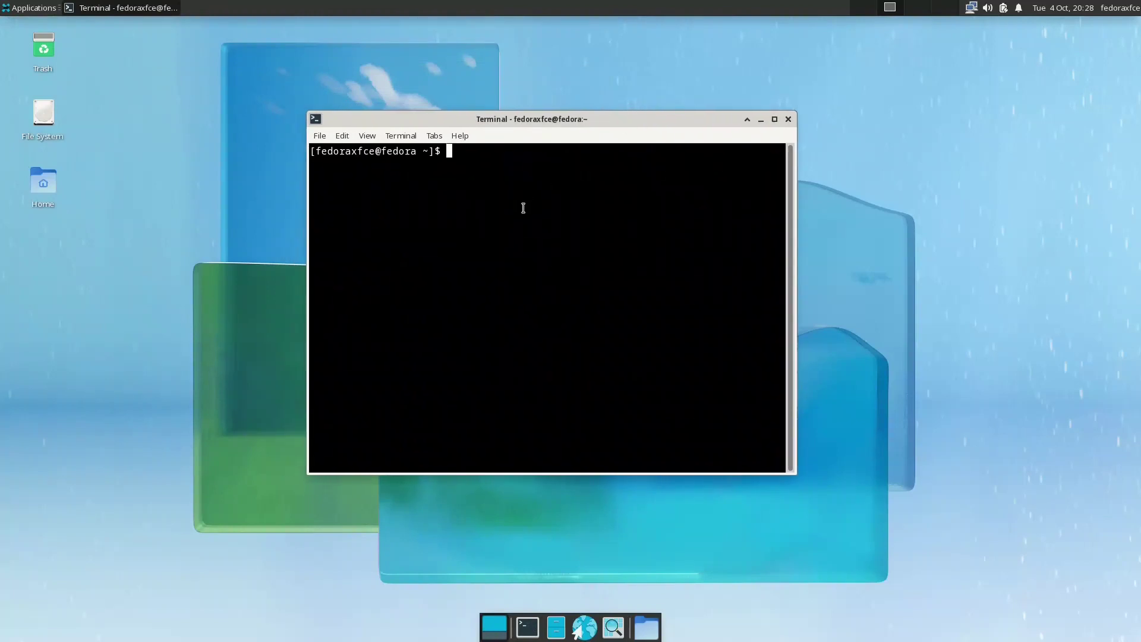
{"action": "type", "text": "cd .."}
{"action": "key", "text": "Return"}
{"action": "type", "text": "cd .."}
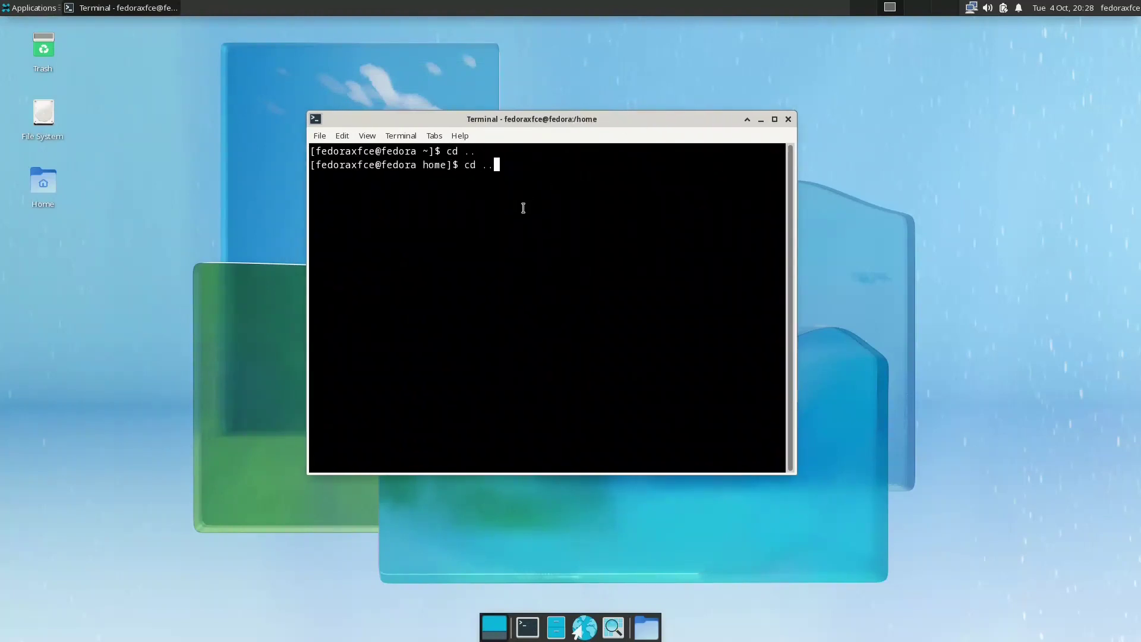
{"action": "key", "text": "Return"}
{"action": "type", "text": "ncdu"}
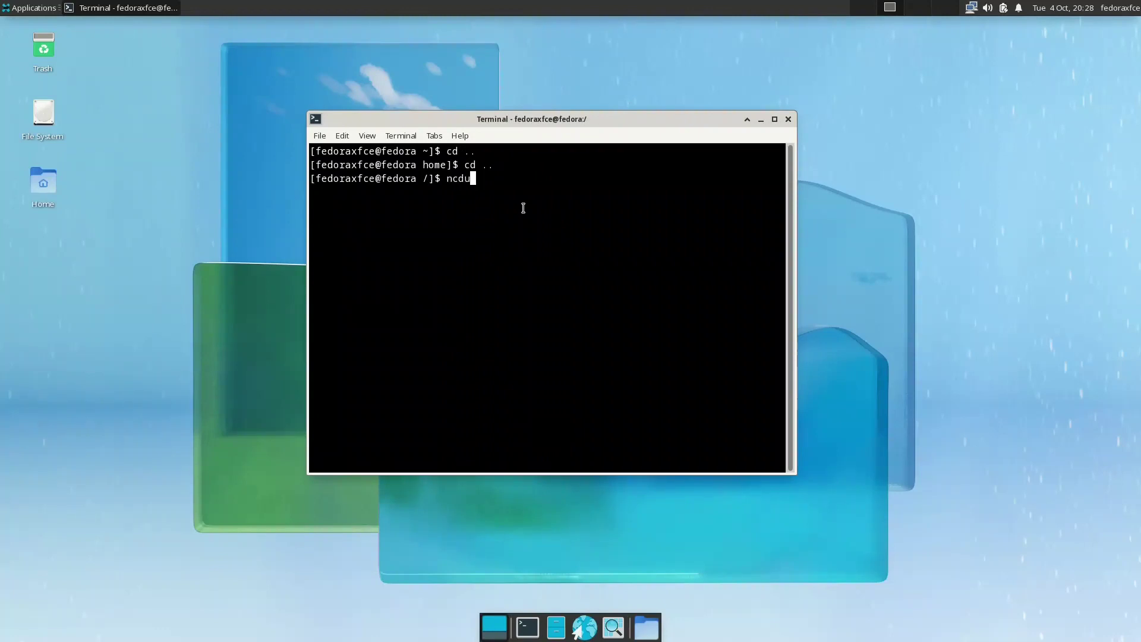
{"action": "key", "text": "Return"}
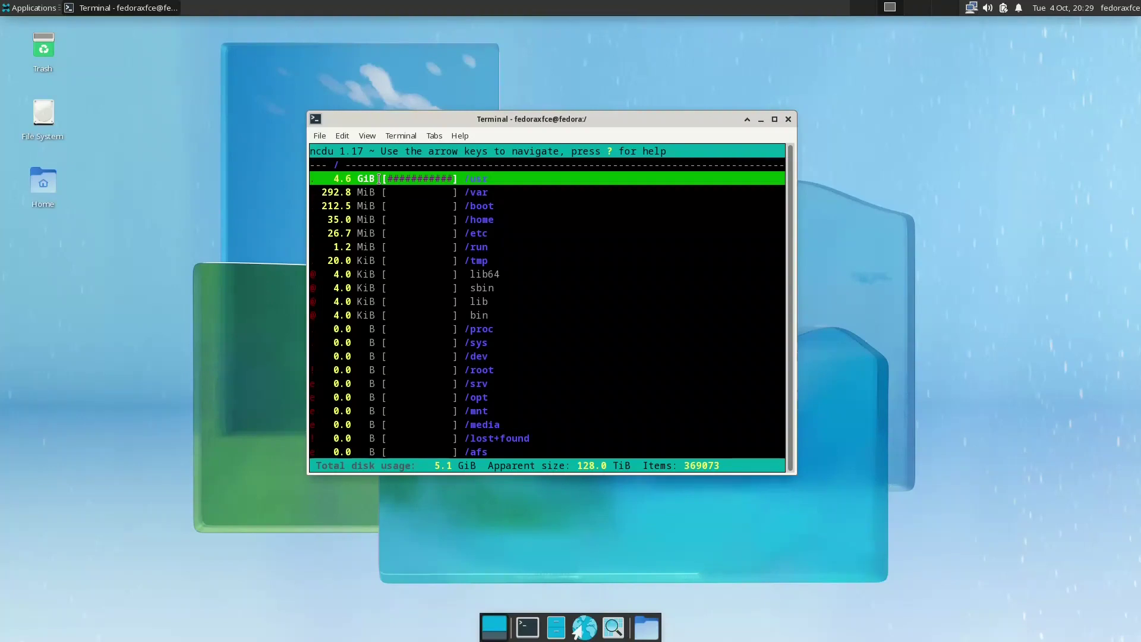
Step: Drill down in ncdu through /usr and /usr/share into /usr/share/icons
{"action": "key", "text": "Return"}
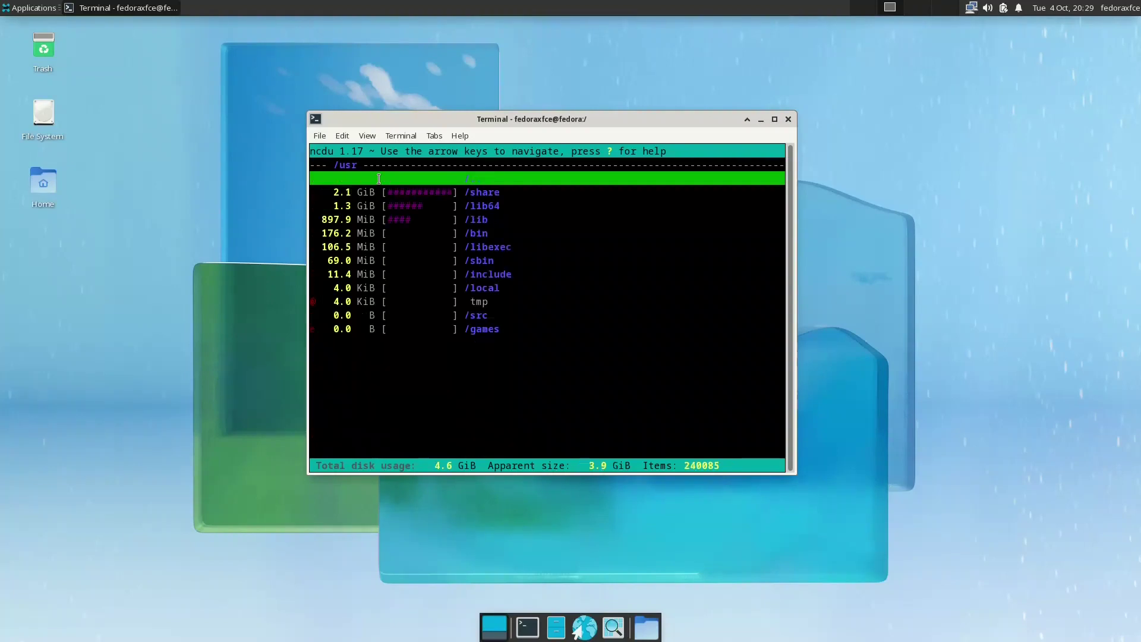
{"action": "key", "text": "Down"}
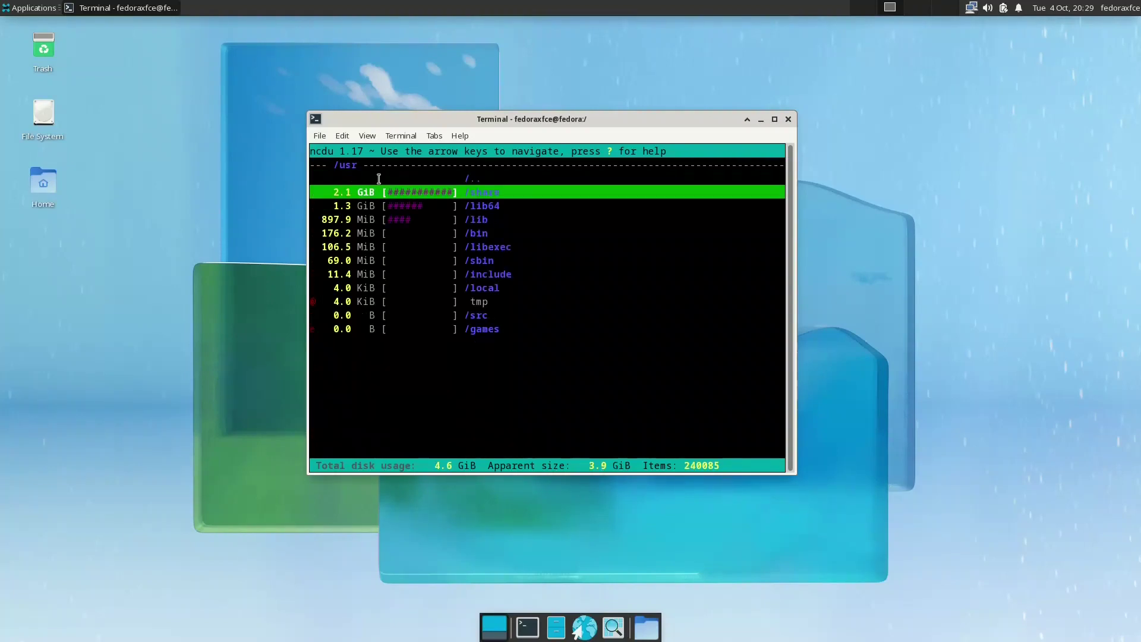
{"action": "key", "text": "Down"}
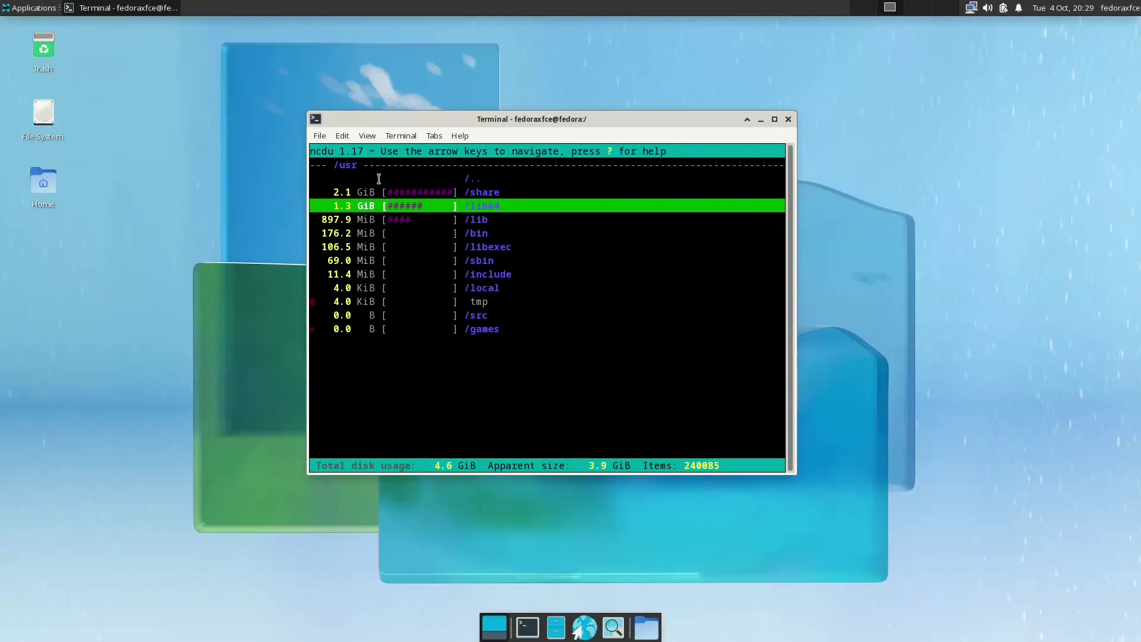
{"action": "key", "text": "Down"}
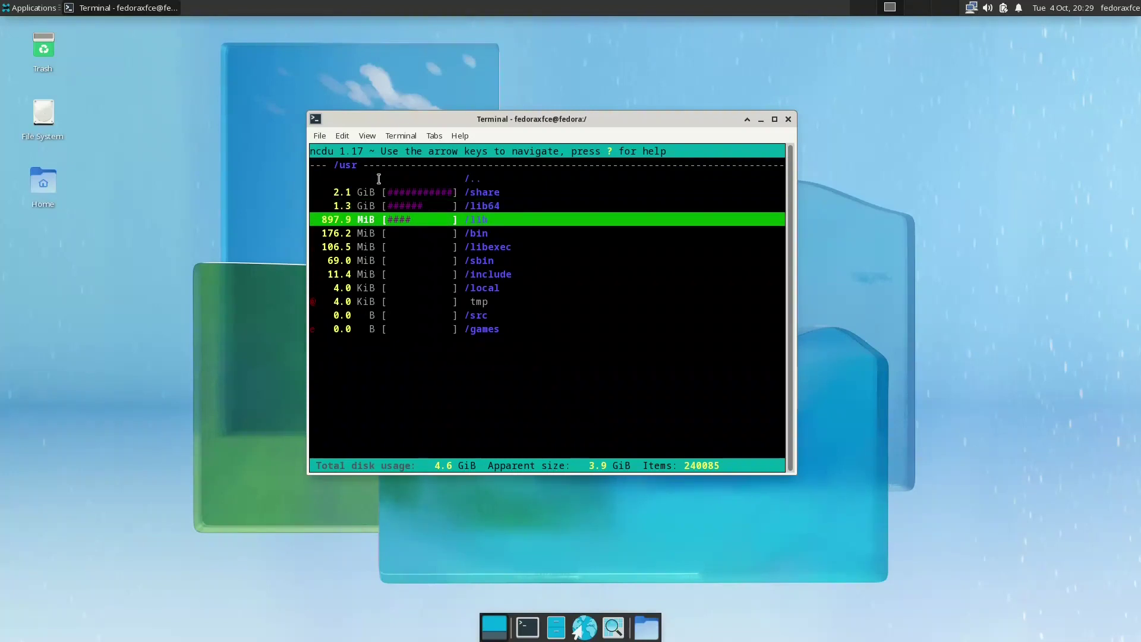
{"action": "key", "text": "Up"}
{"action": "key", "text": "Up"}
{"action": "key", "text": "Return"}
{"action": "key", "text": "Down"}
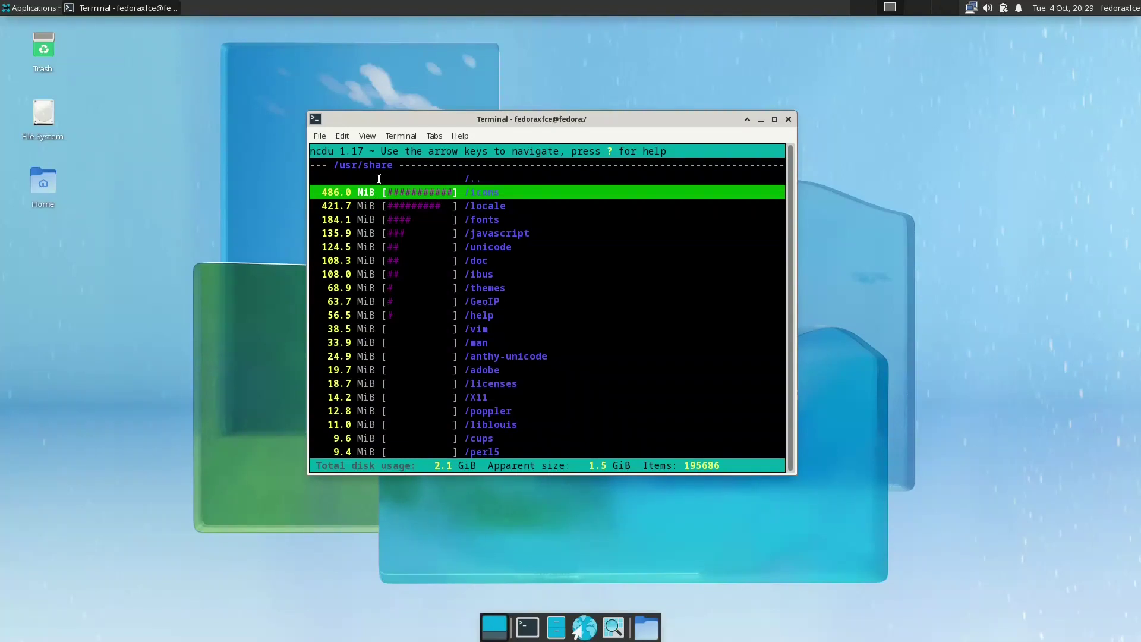
{"action": "key", "text": "Return"}
Step: Compare the Mint-Y and Mint-X icon theme sizes, ending on the parent folder entry
{"action": "key", "text": "Down"}
{"action": "key", "text": "Down"}
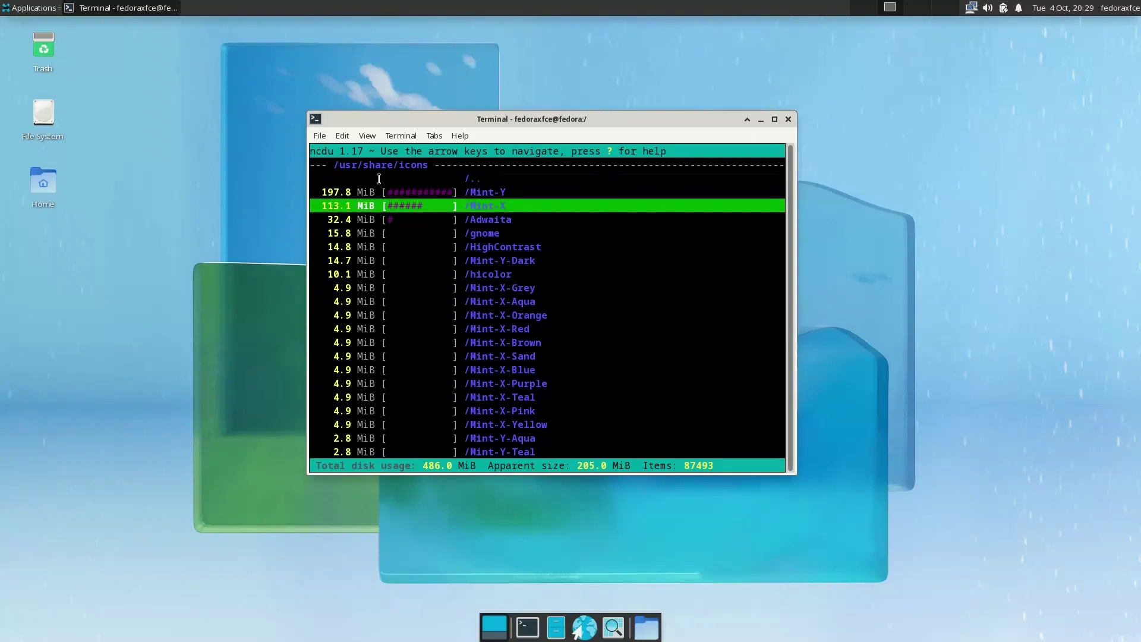
{"action": "key", "text": "Up"}
{"action": "key", "text": "Down"}
{"action": "key", "text": "Up"}
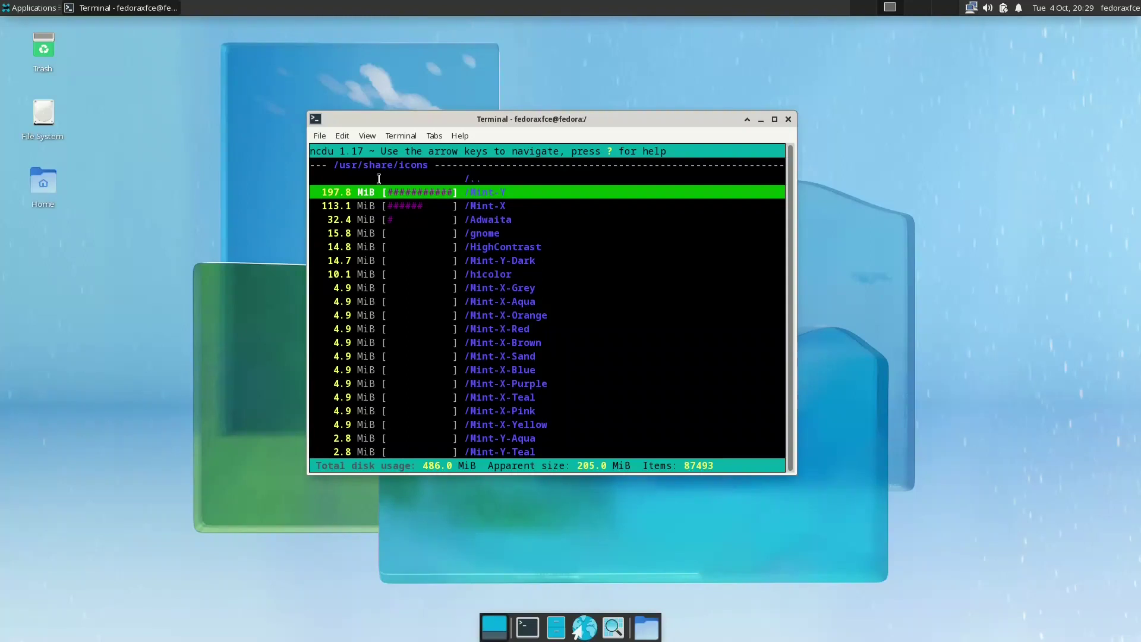
{"action": "key", "text": "Down"}
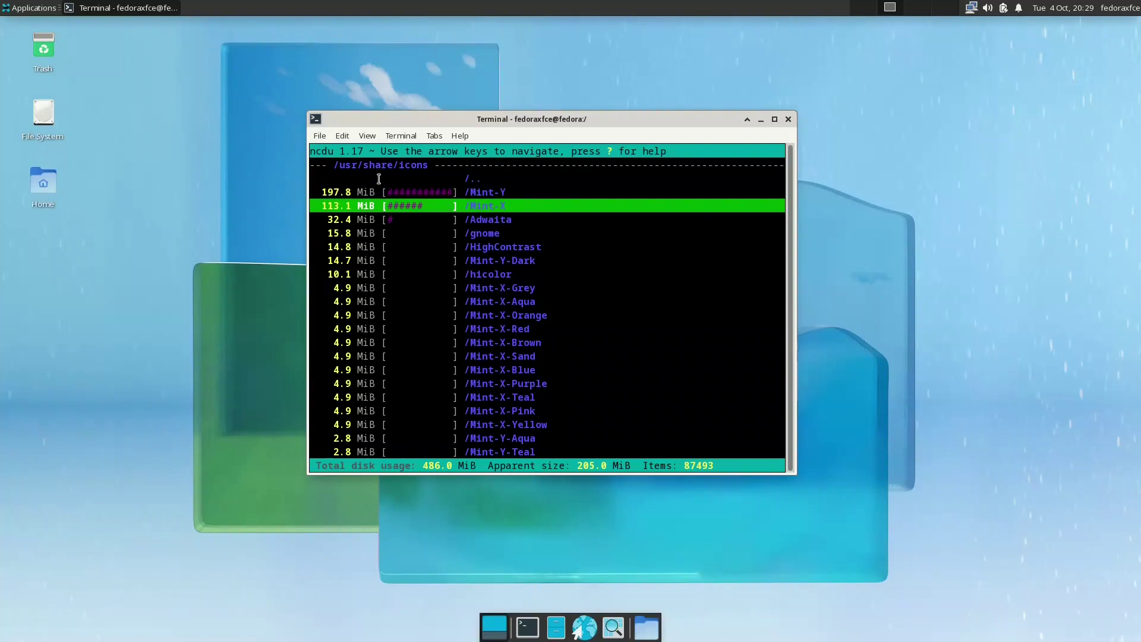
{"action": "key", "text": "Up"}
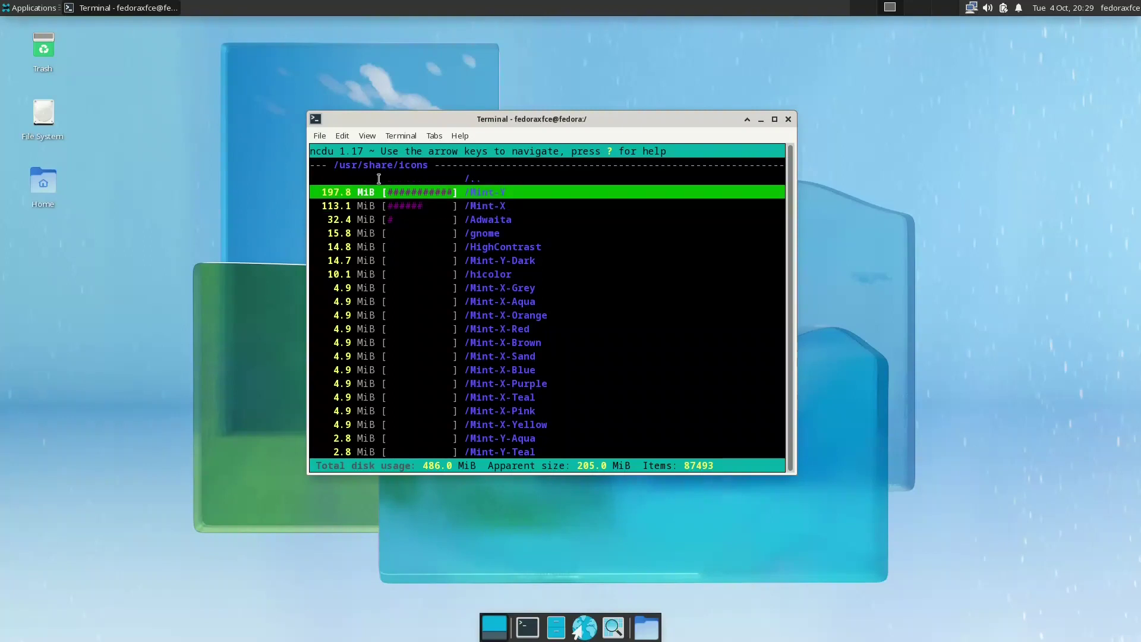
{"action": "key", "text": "Down"}
{"action": "key", "text": "Up"}
{"action": "key", "text": "Up"}
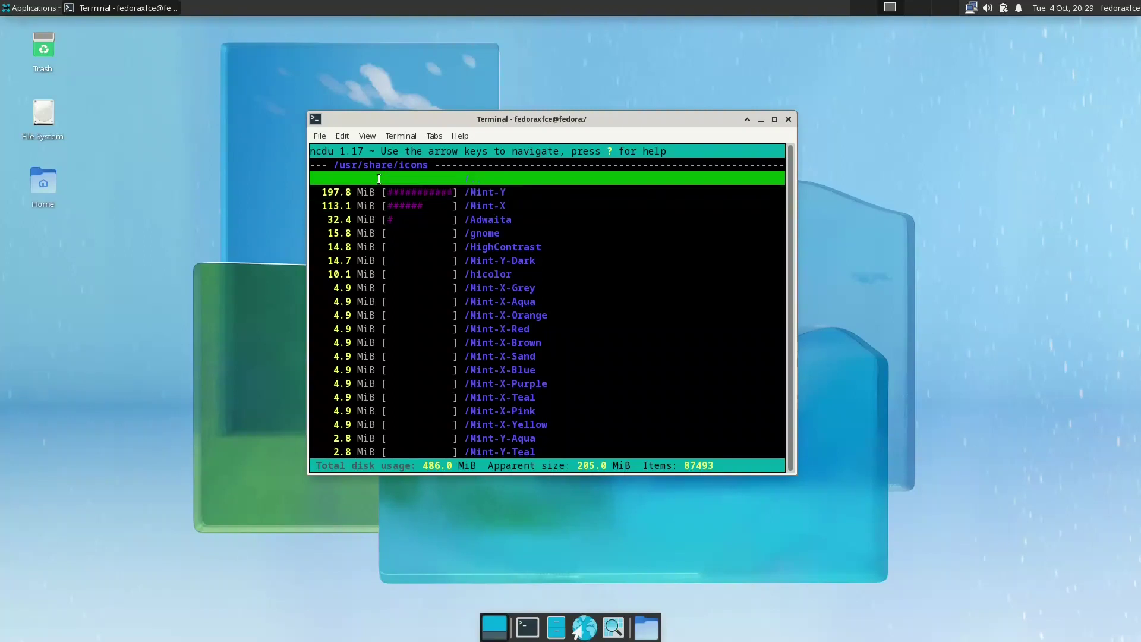
Step: Climb back up through /usr/share and /usr to the root folder listing
{"action": "key", "text": "Return"}
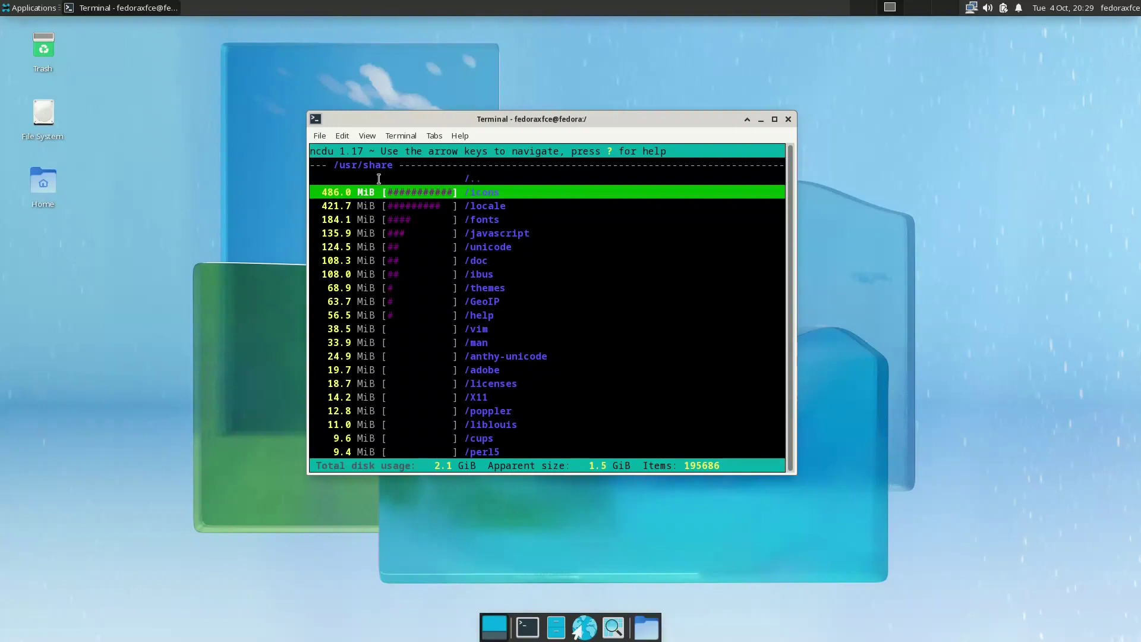
{"action": "key", "text": "Up"}
{"action": "key", "text": "Return"}
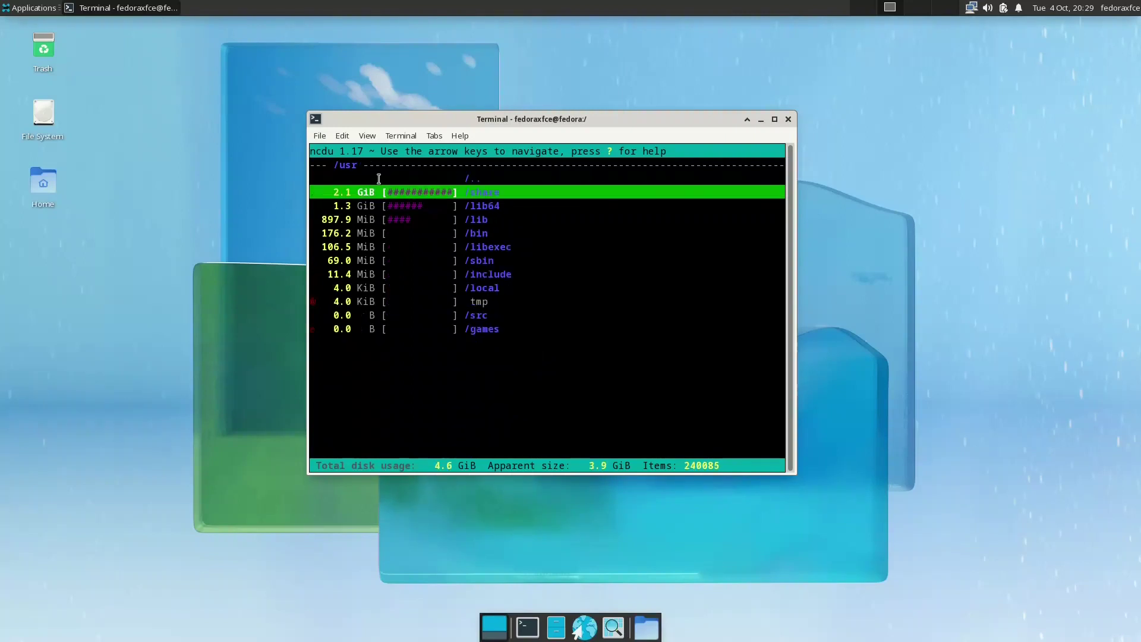
{"action": "key", "text": "Up"}
{"action": "key", "text": "Return"}
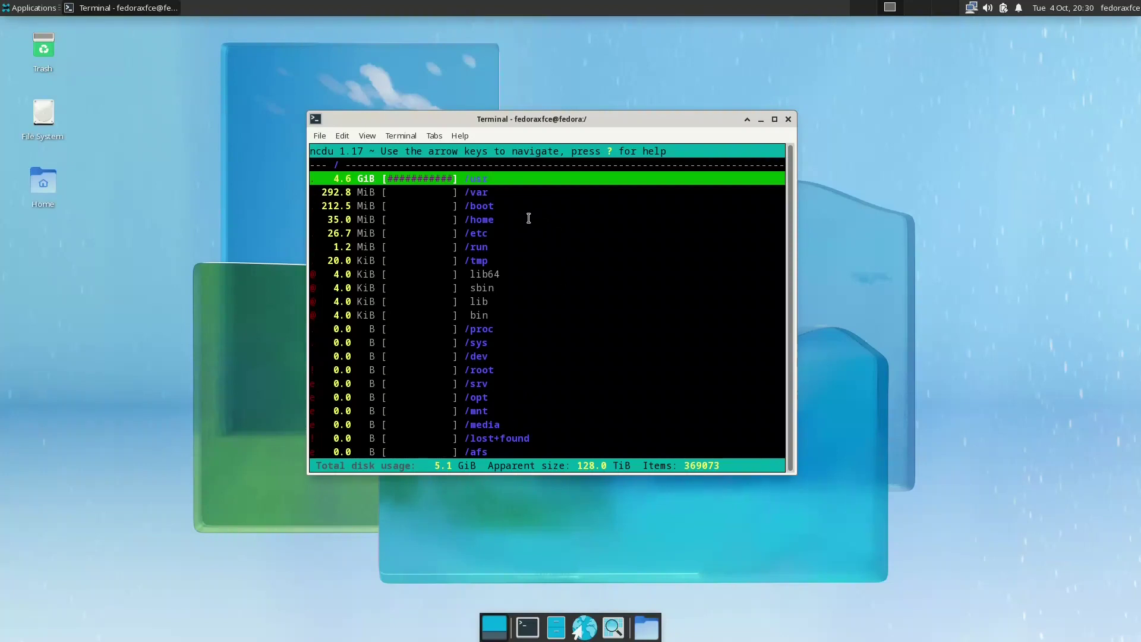
Step: Close the ncdu terminal, then browse the Settings, Development, Multimedia and System application categories
{"action": "left_click", "coordinate": [789, 119]}
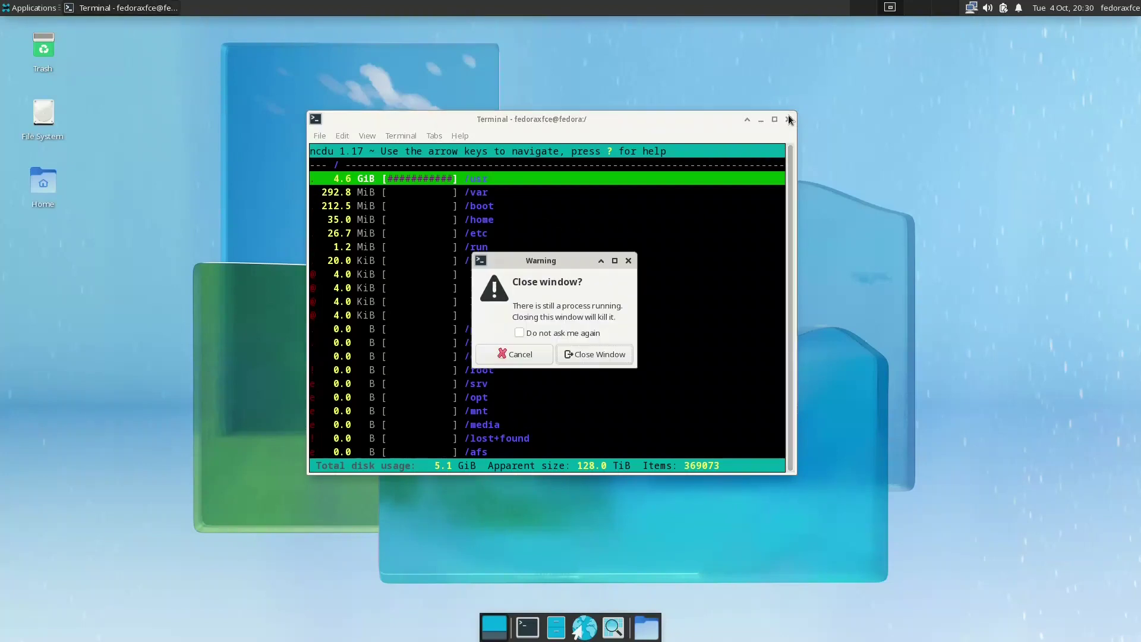
{"action": "left_click", "coordinate": [598, 360]}
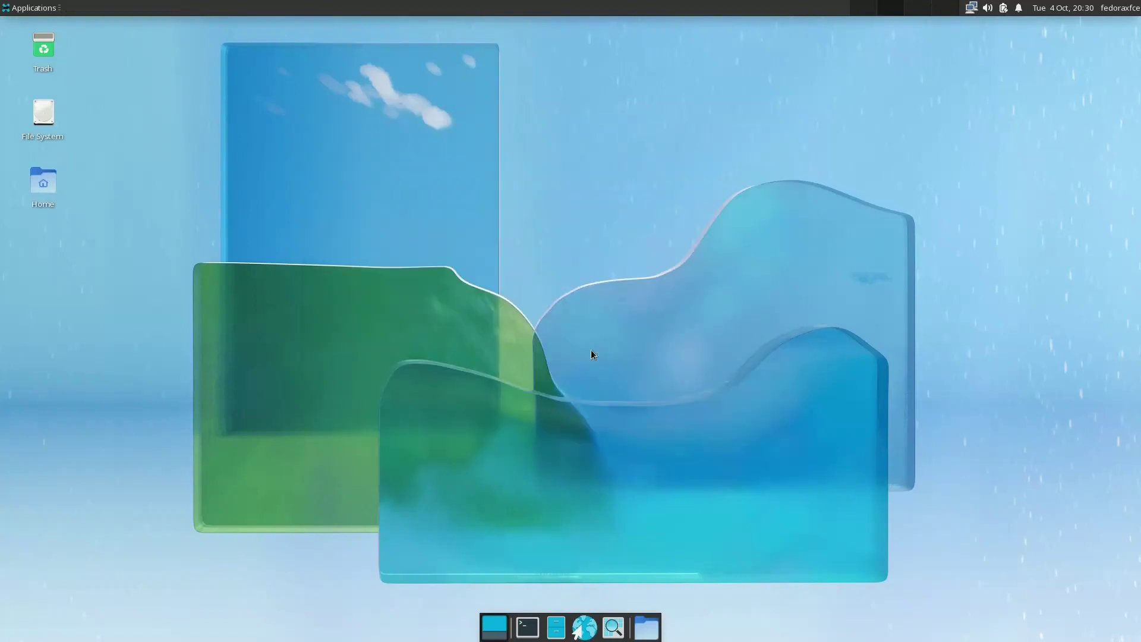
{"action": "left_click", "coordinate": [26, 7]}
{"action": "mouse_move", "coordinate": [41, 107]}
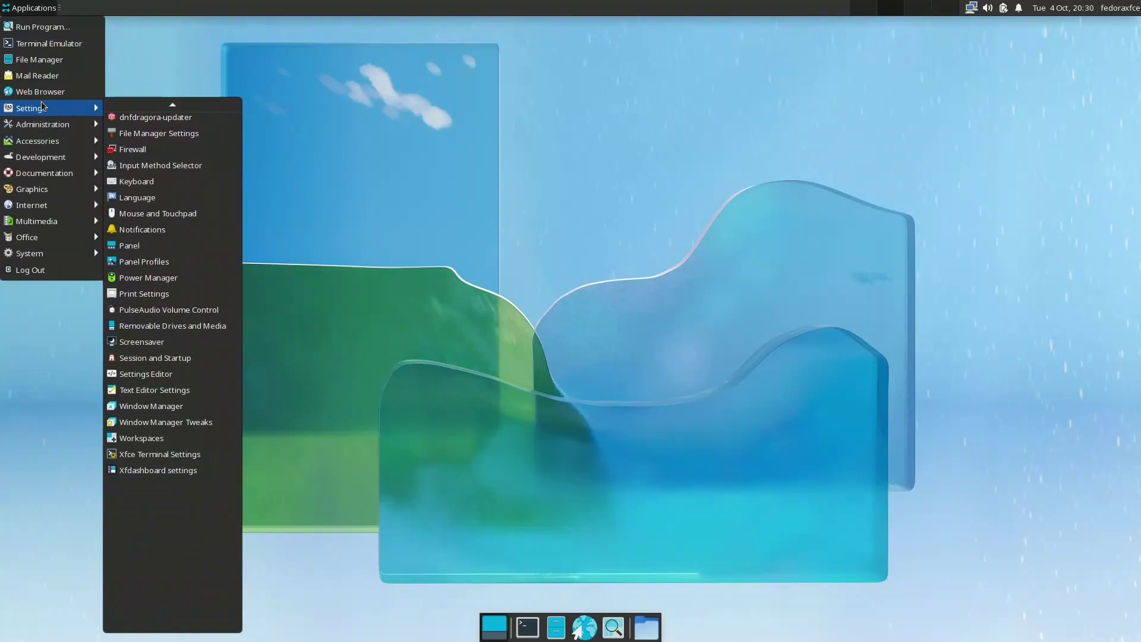
{"action": "mouse_move", "coordinate": [43, 127]}
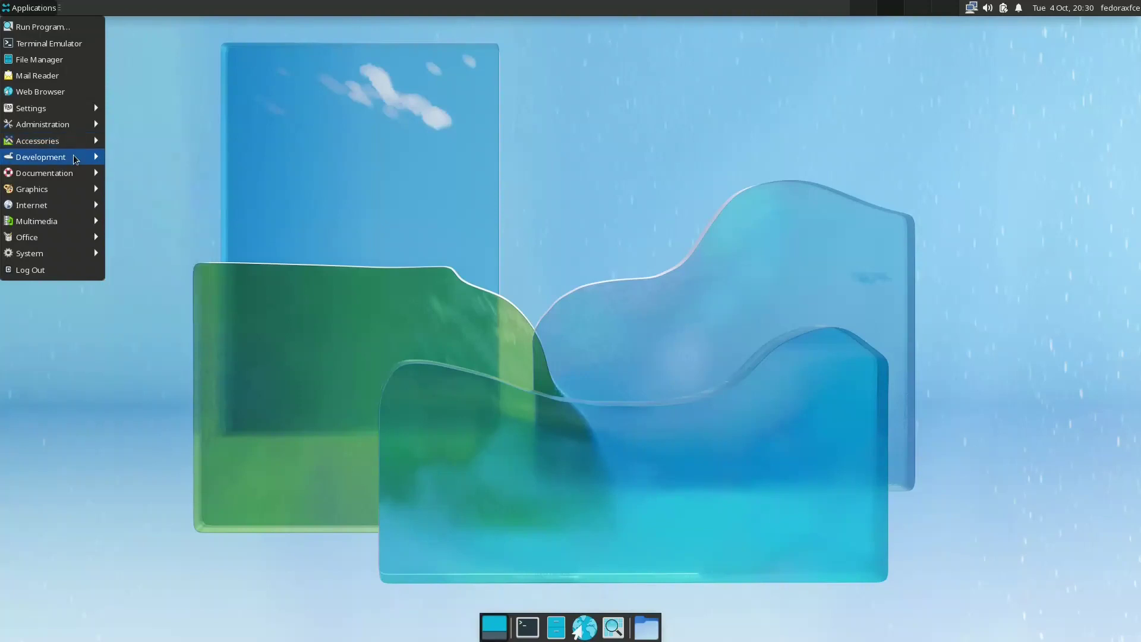
{"action": "mouse_move", "coordinate": [74, 162]}
{"action": "mouse_move", "coordinate": [70, 195]}
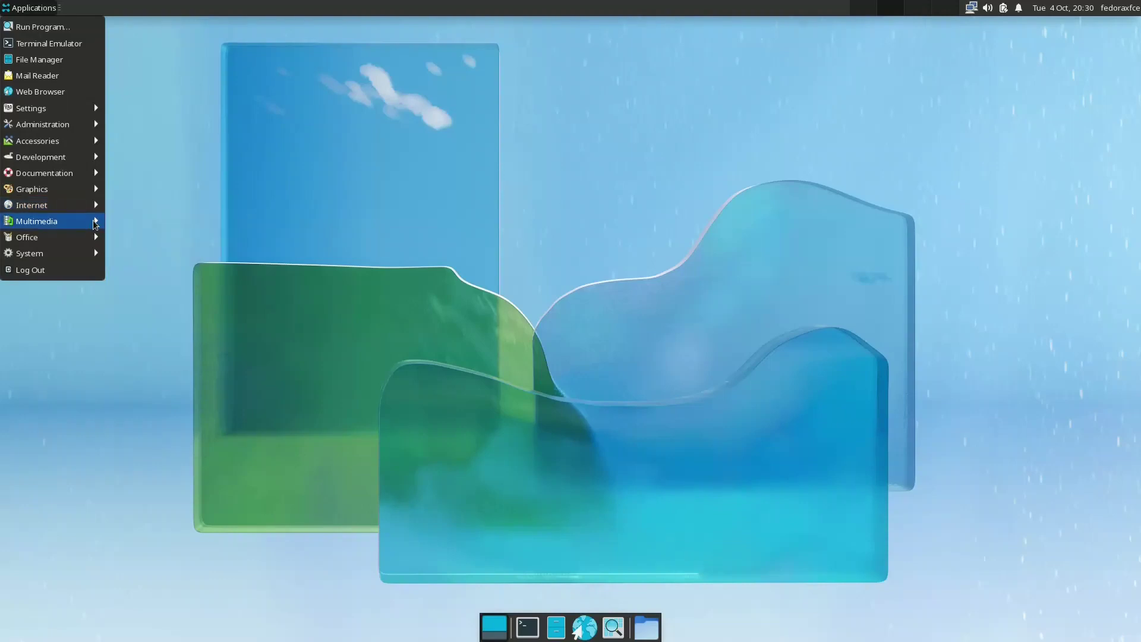
{"action": "mouse_move", "coordinate": [95, 224]}
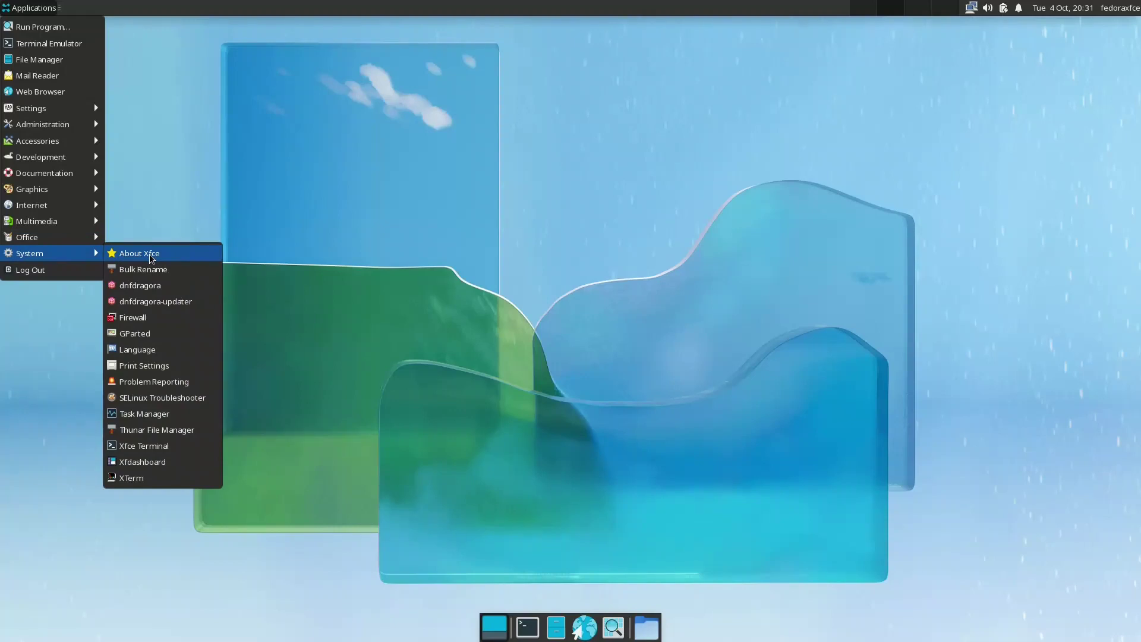
Step: Dismiss the Applications menu via the dnfdragora entry in the System submenu
{"action": "left_click", "coordinate": [151, 288]}
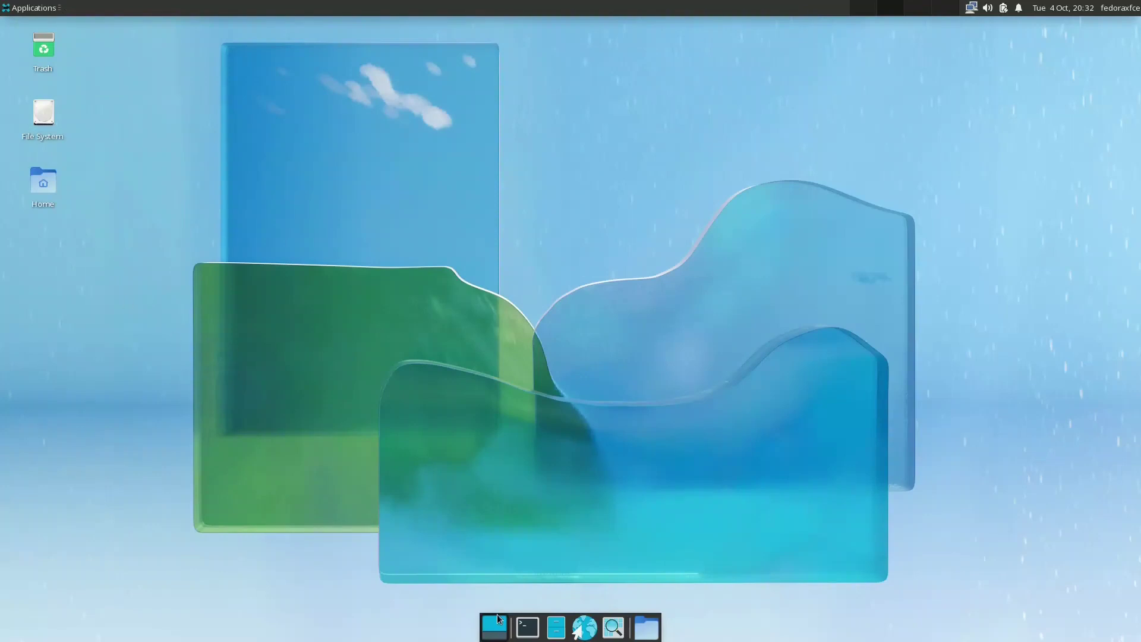
Step: Open a terminal from the dock, centre it, and run neofetch showing the Fedora Linux 36 summary
{"action": "left_click", "coordinate": [528, 627]}
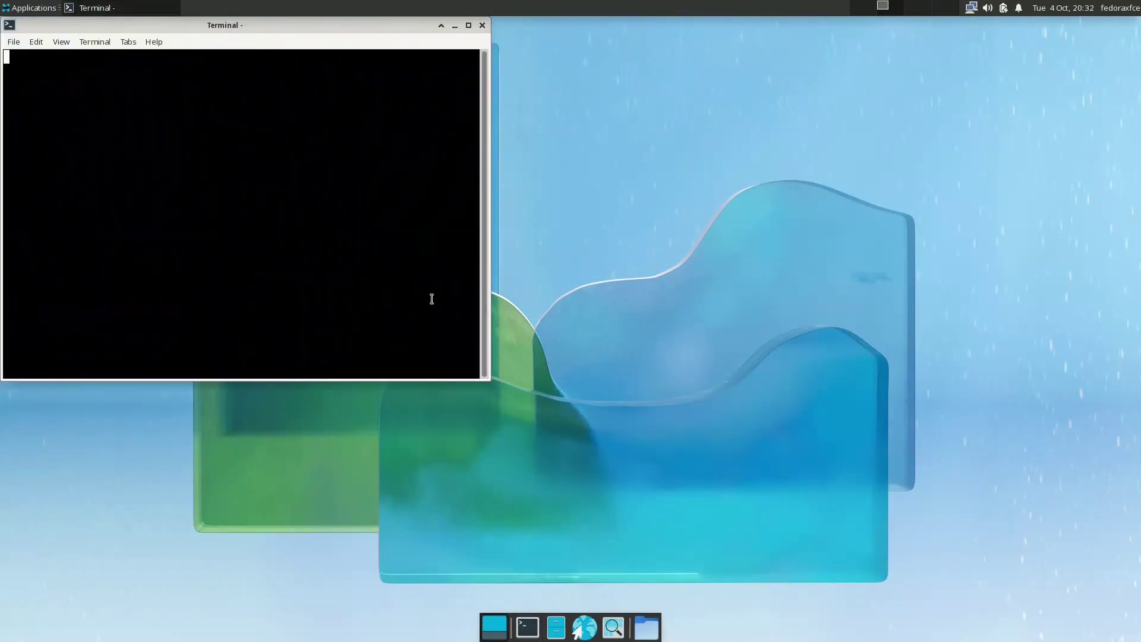
{"action": "left_click_drag", "start_coordinate": [315, 24], "coordinate": [577, 111]}
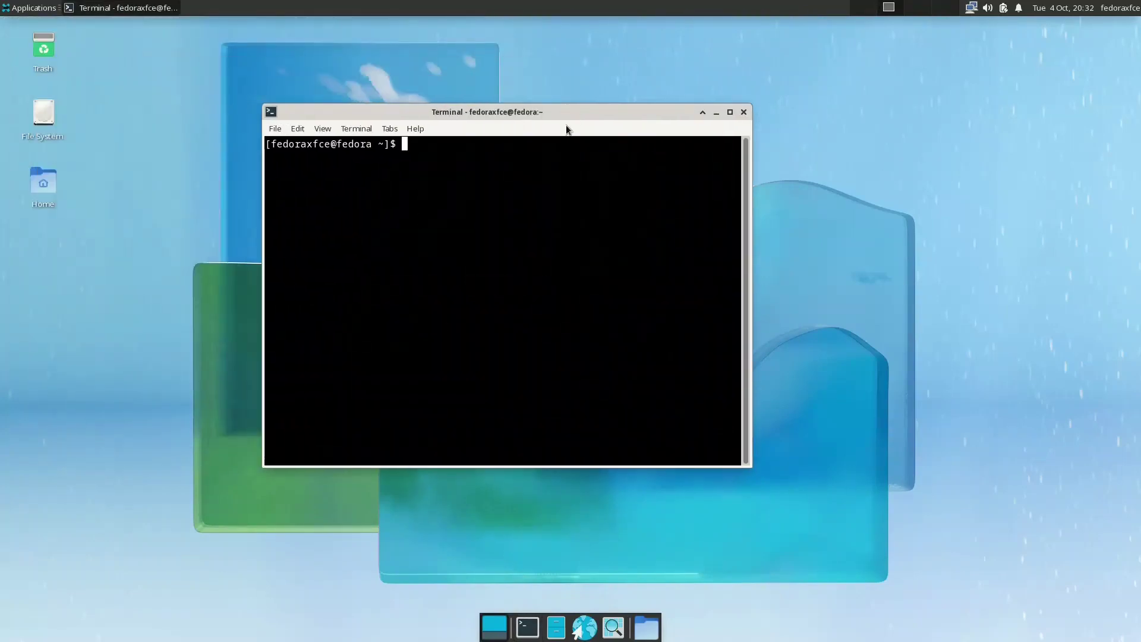
{"action": "type", "text": "neofetch"}
{"action": "key", "text": "Return"}
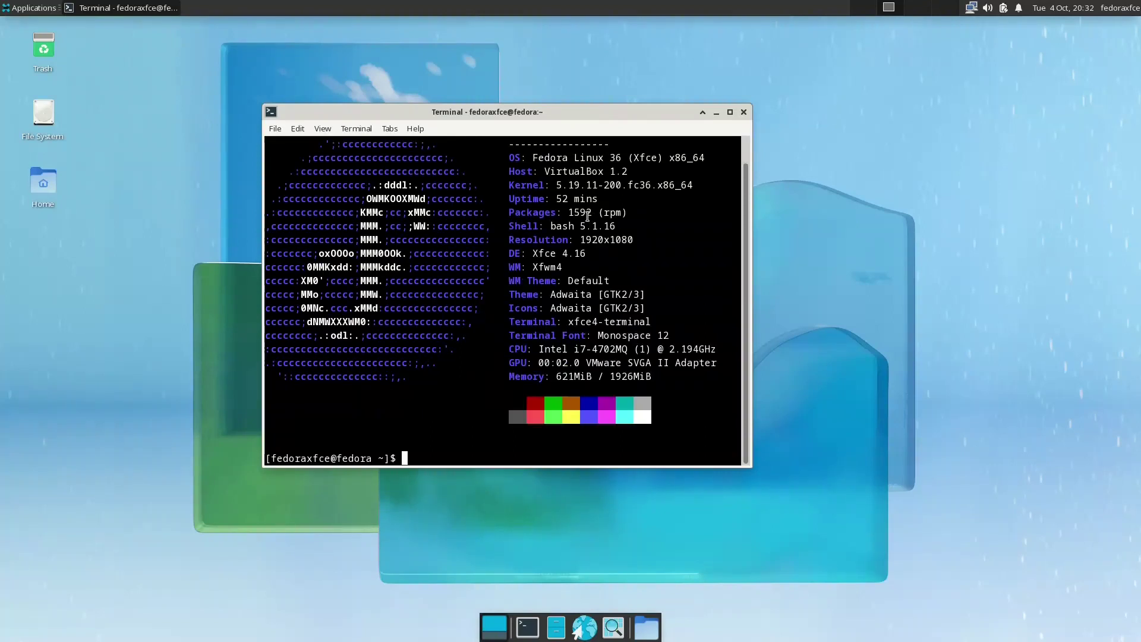
{"action": "scroll", "coordinate": [587, 216], "scroll_direction": "up", "scroll_amount": 2}
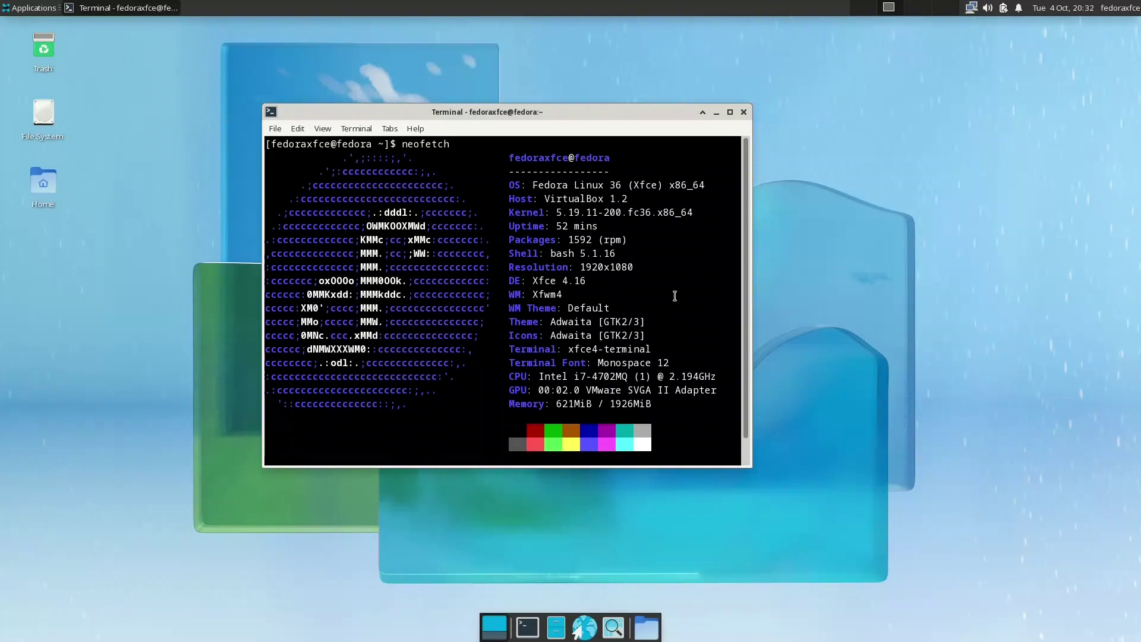
Step: Close the terminal, launch Firefox from Applications > Internet, dismiss the restore notice, and start typing uname -a
{"action": "left_click", "coordinate": [744, 112]}
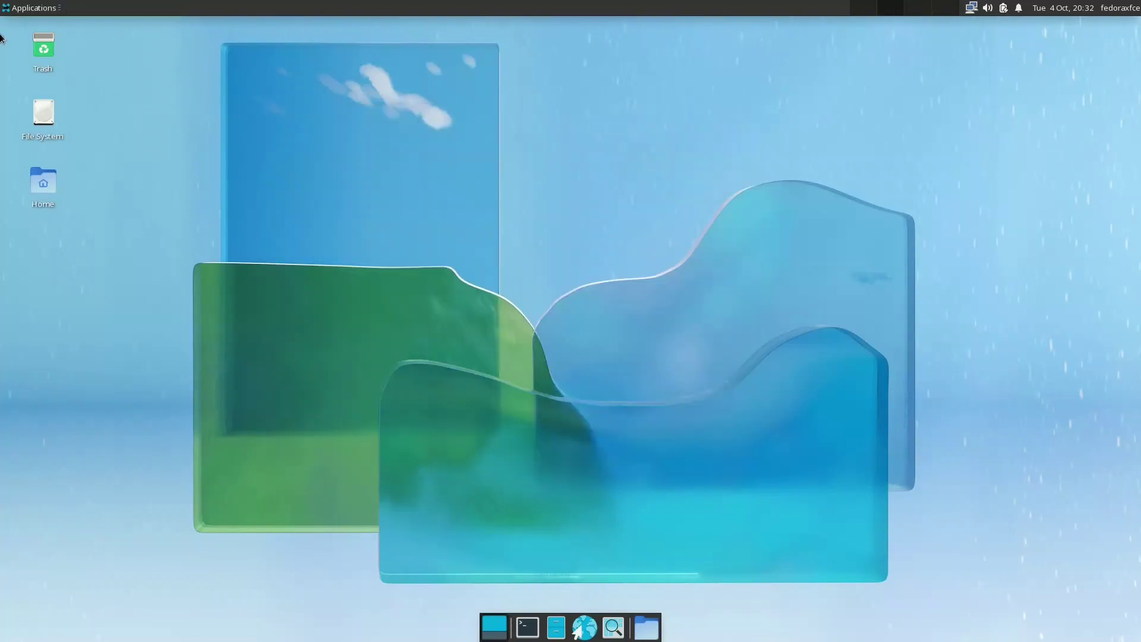
{"action": "left_click", "coordinate": [27, 8]}
{"action": "mouse_move", "coordinate": [60, 196]}
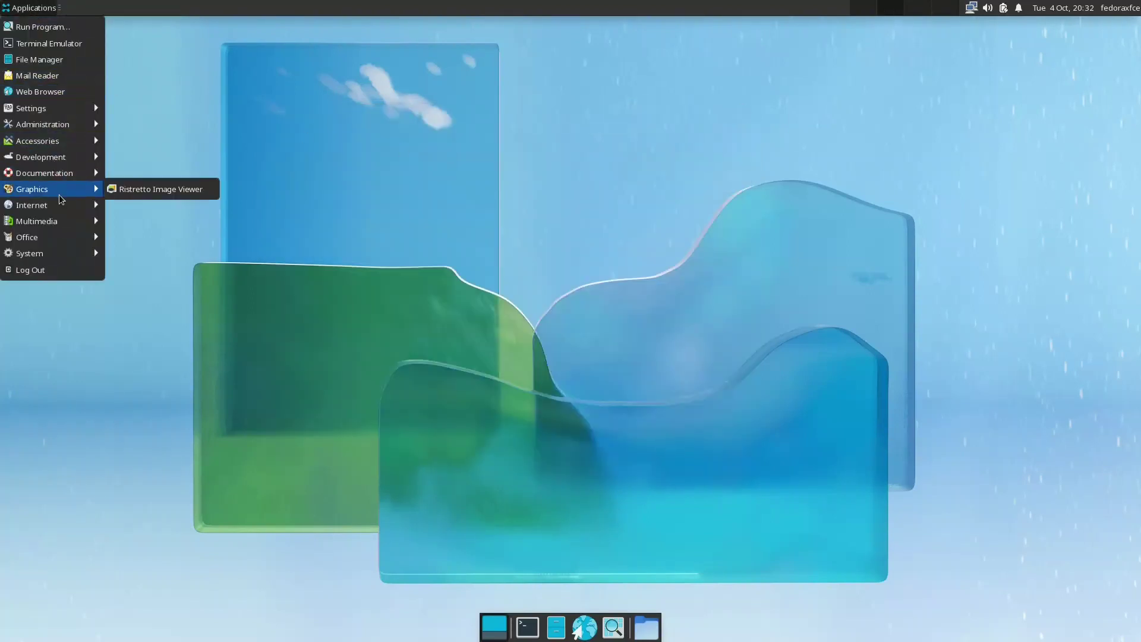
{"action": "left_click", "coordinate": [159, 226]}
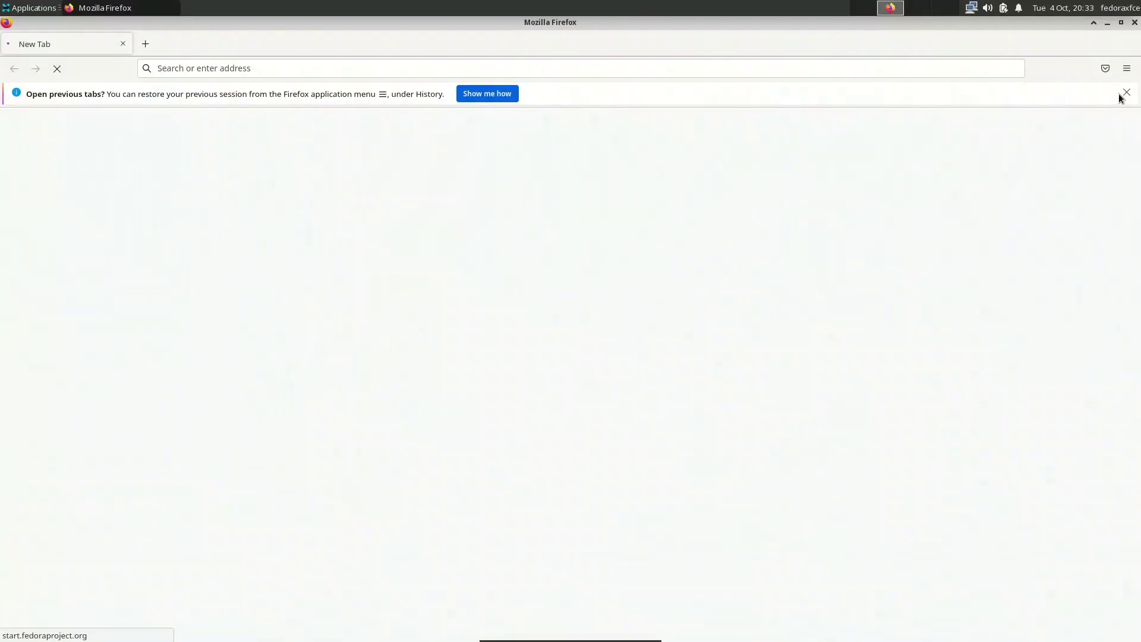
{"action": "left_click", "coordinate": [1125, 94]}
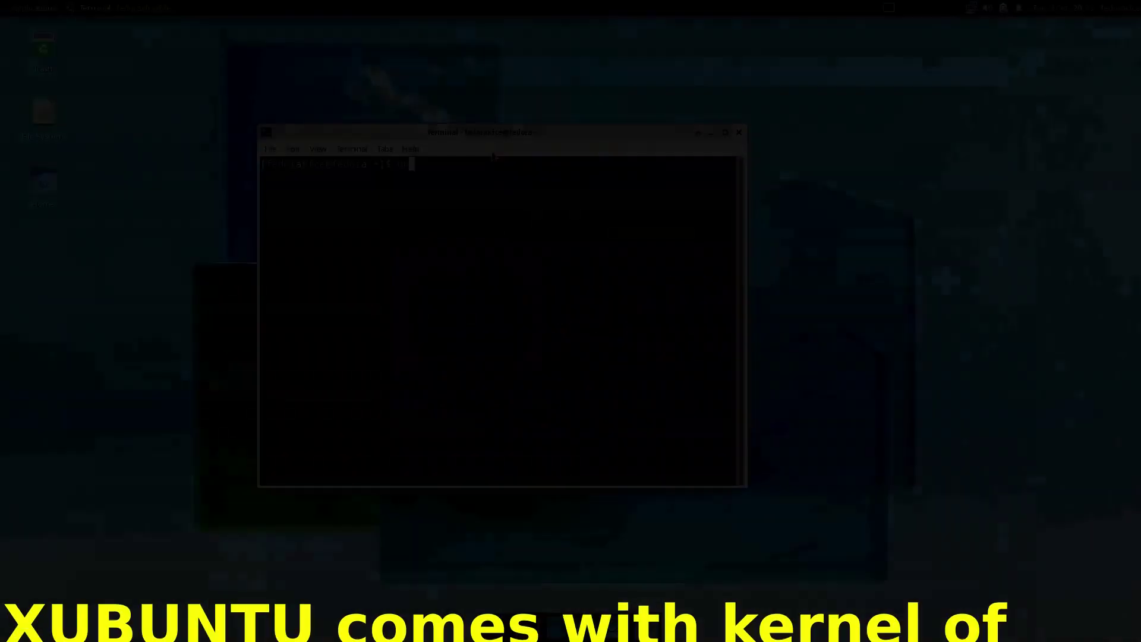
{"action": "type", "text": "ame "}
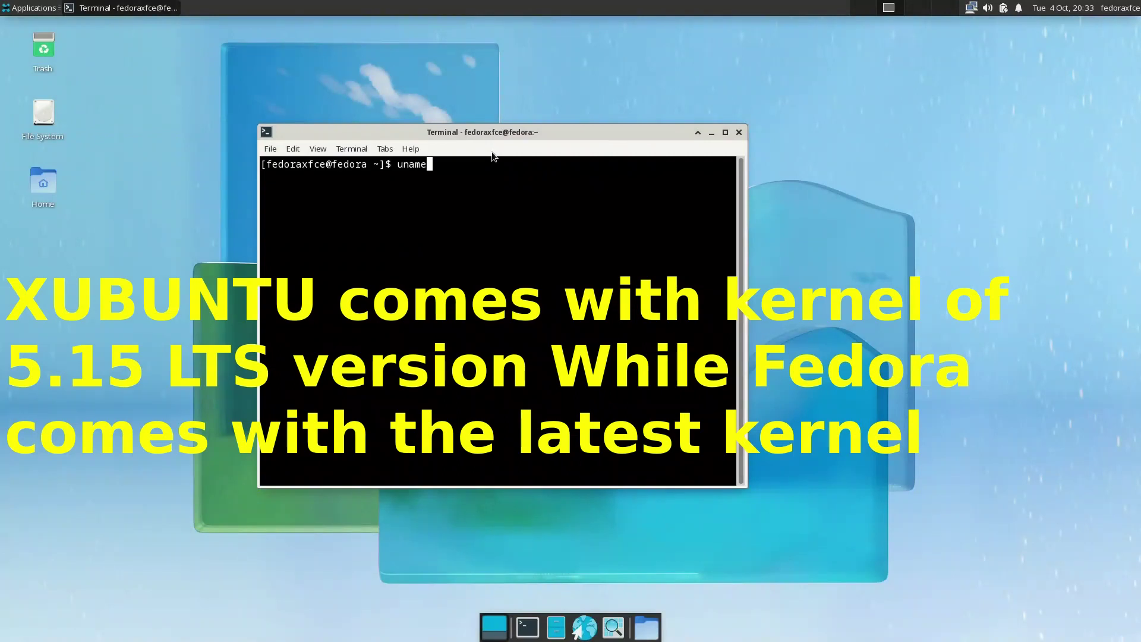
{"action": "type", "text": "-a"}
Step: Run uname -a to show the 5.19.11-200.fc36.x86_64 kernel details
{"action": "key", "text": "Return"}
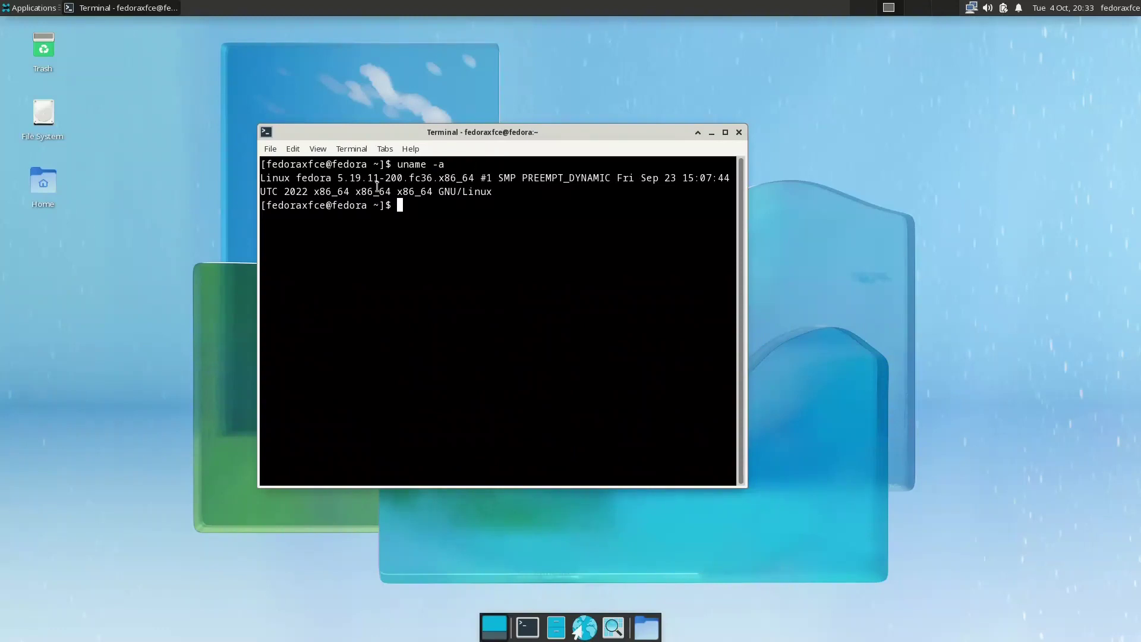